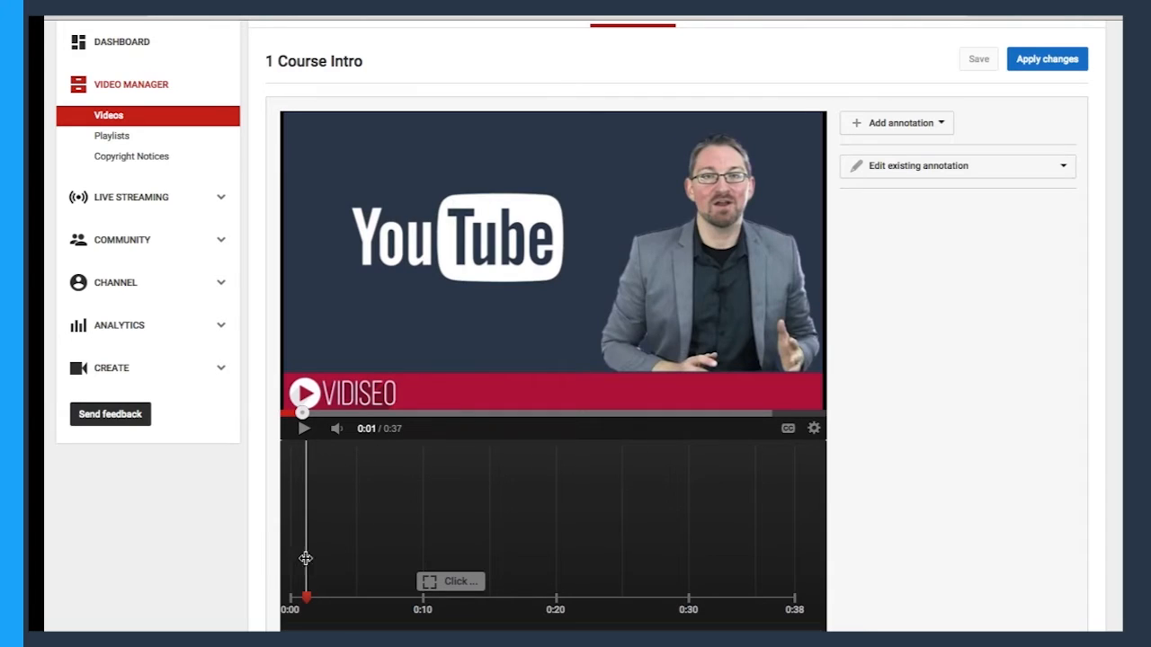
# Delete the existing "Click Now!" spotlight annotation from the video.
pyautogui.click(449, 581)
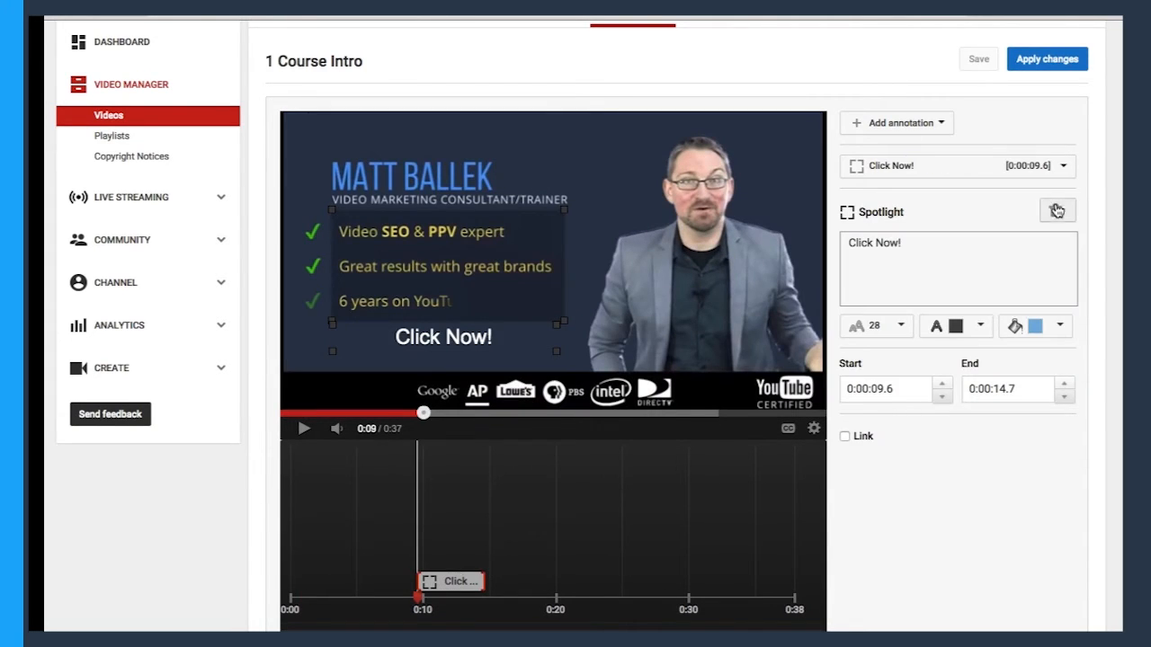
pyautogui.click(1055, 211)
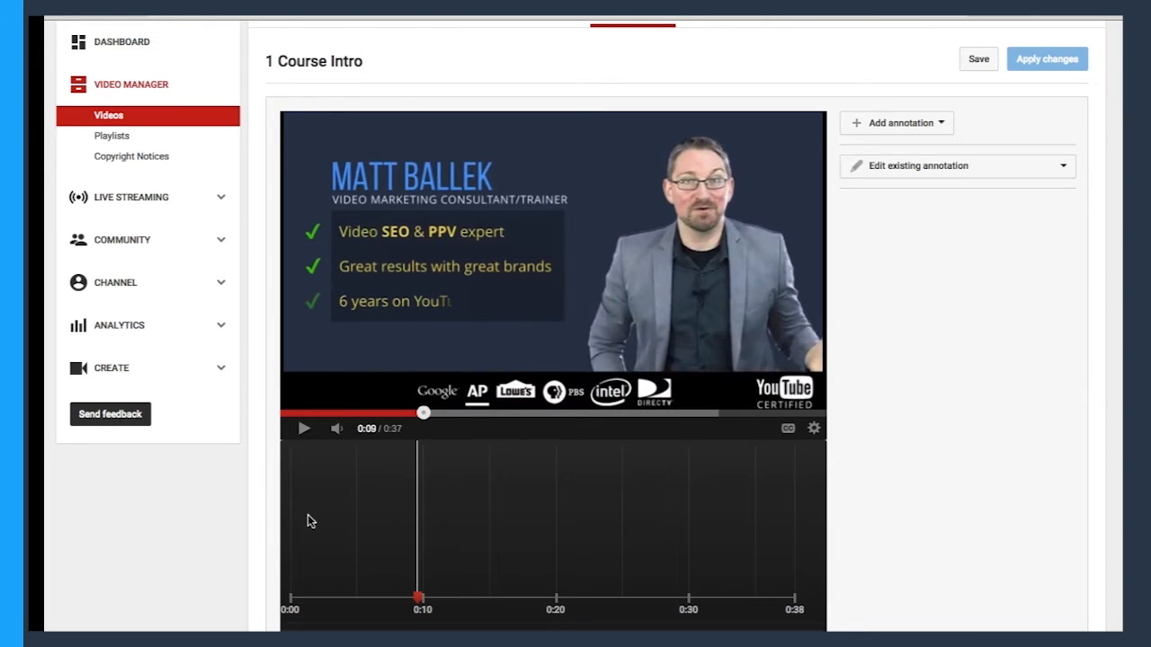
# Cue the video to 0:09 and add a Spotlight annotation there.
pyautogui.click(317, 412)
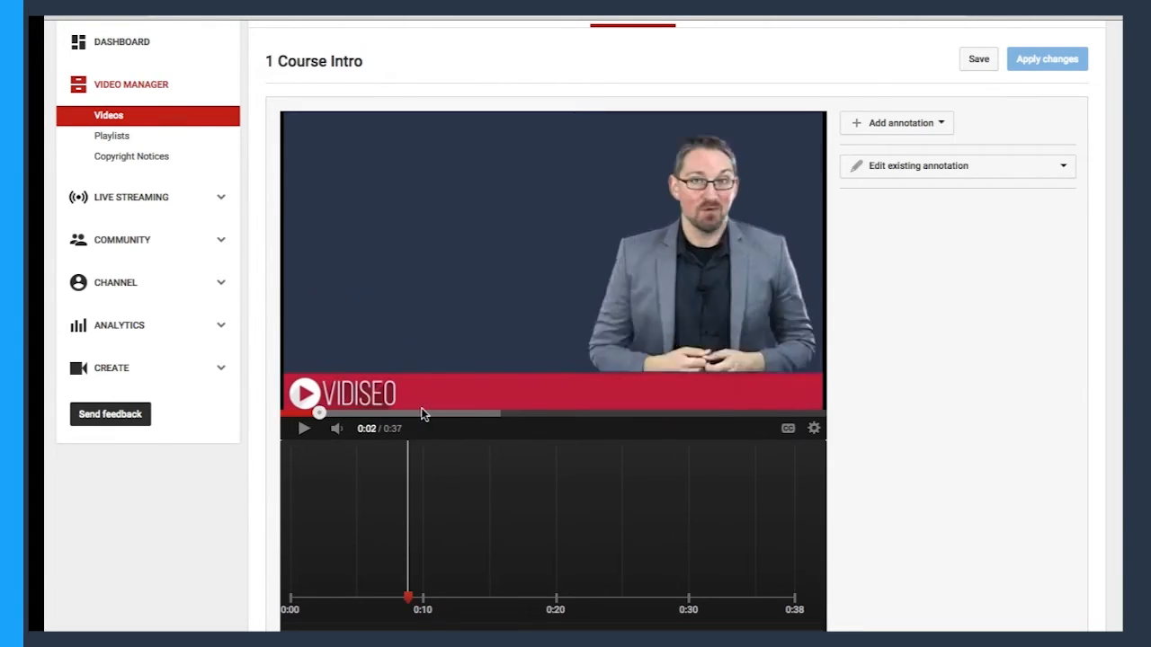
pyautogui.click(598, 413)
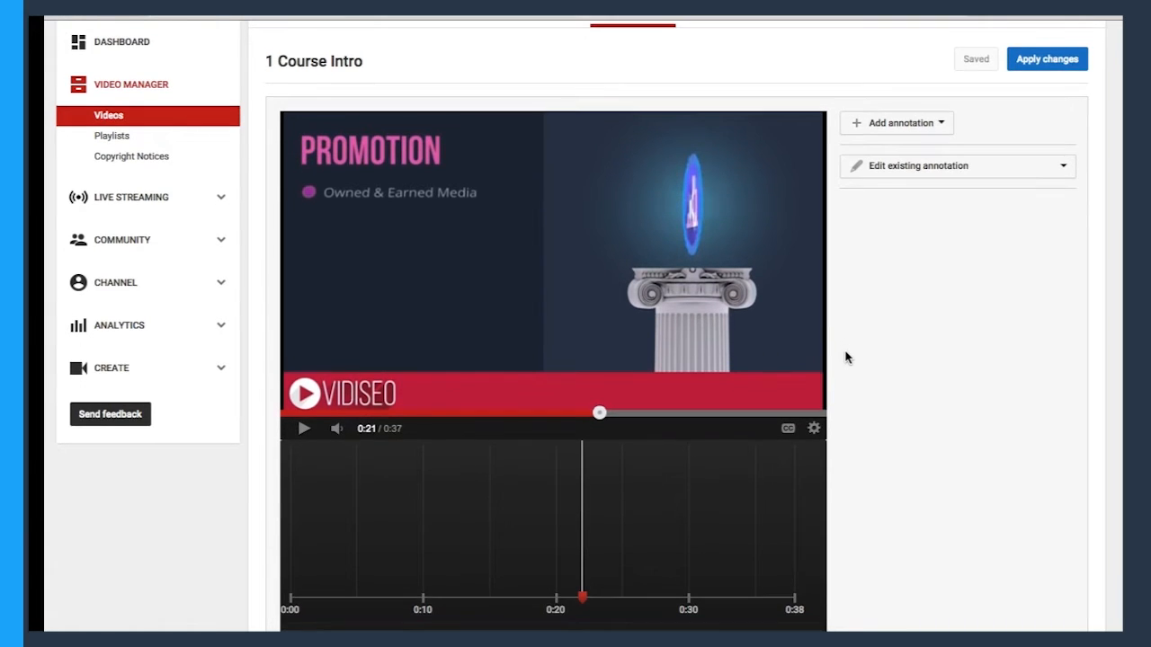
pyautogui.click(413, 412)
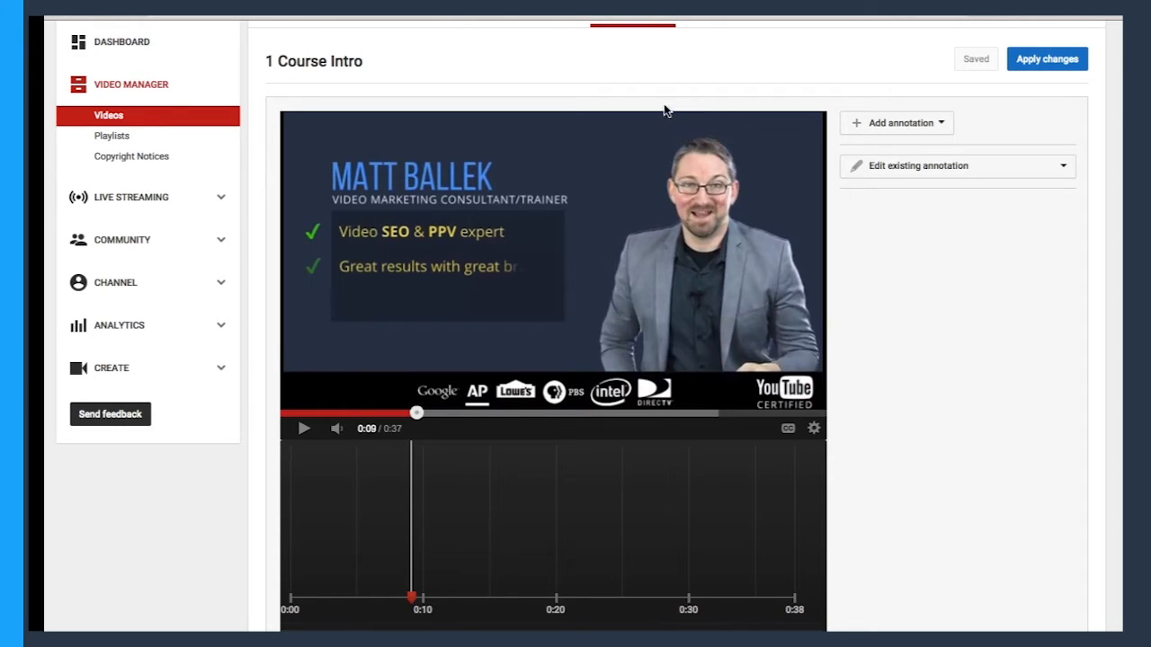
pyautogui.click(905, 126)
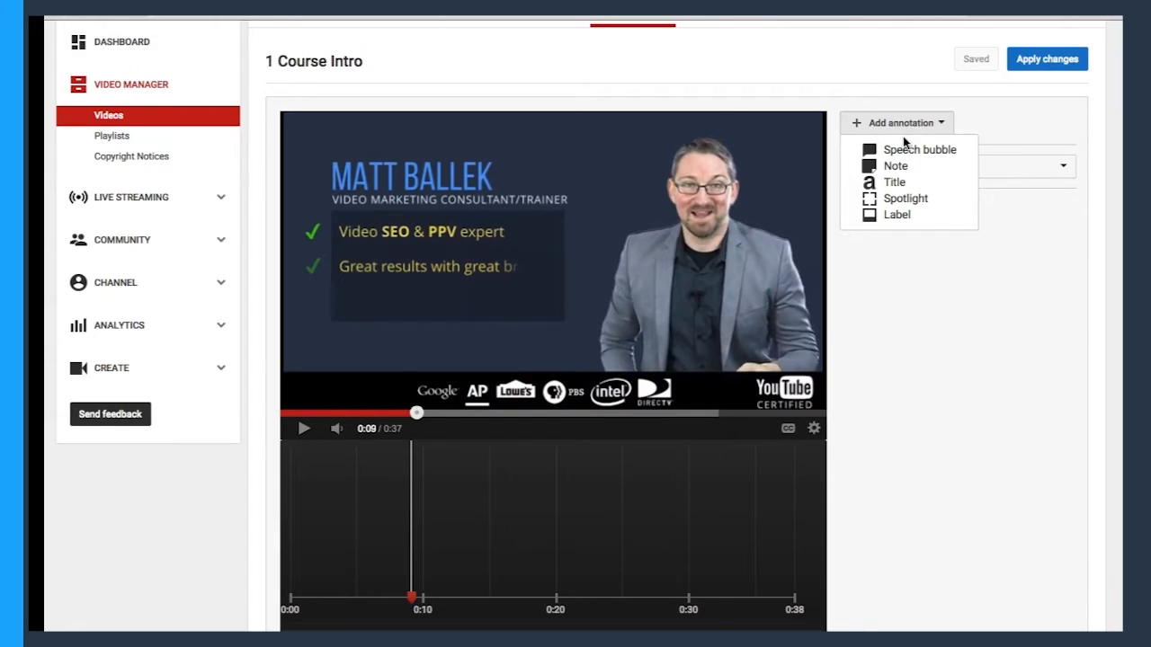
pyautogui.click(906, 199)
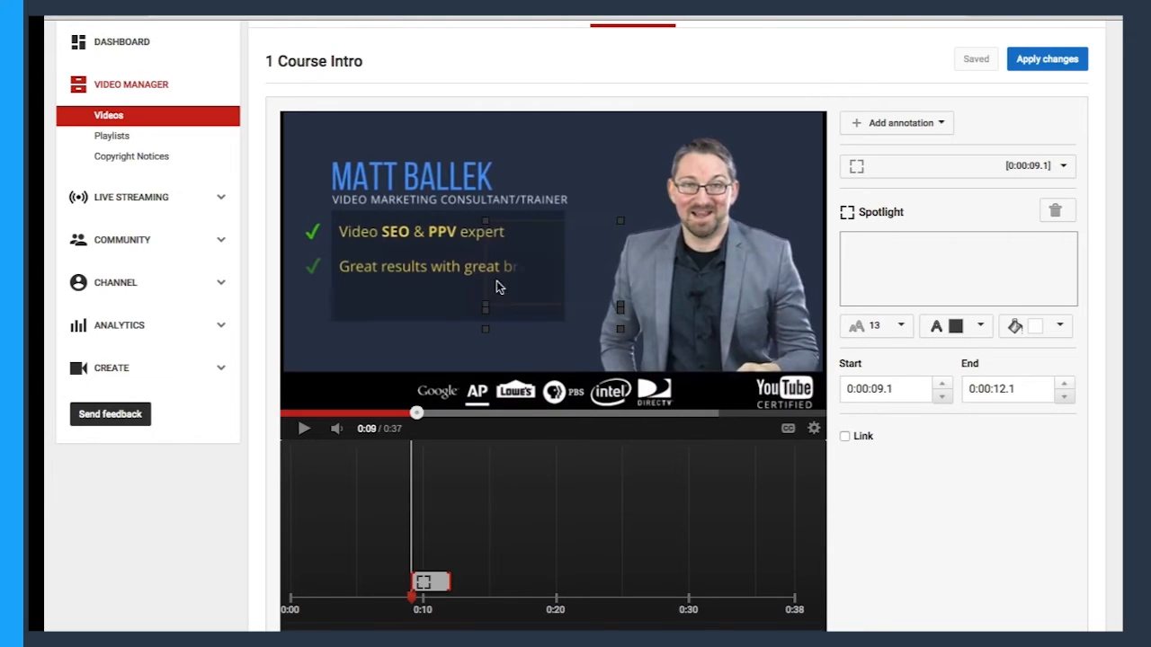
# Fit the spotlight frame around the checkmarked list and place its text box just below the list.
pyautogui.moveTo(557, 277)
pyautogui.mouseDown()
pyautogui.moveTo(498, 292)
pyautogui.moveTo(416, 276)
pyautogui.moveTo(413, 261)
pyautogui.mouseUp()
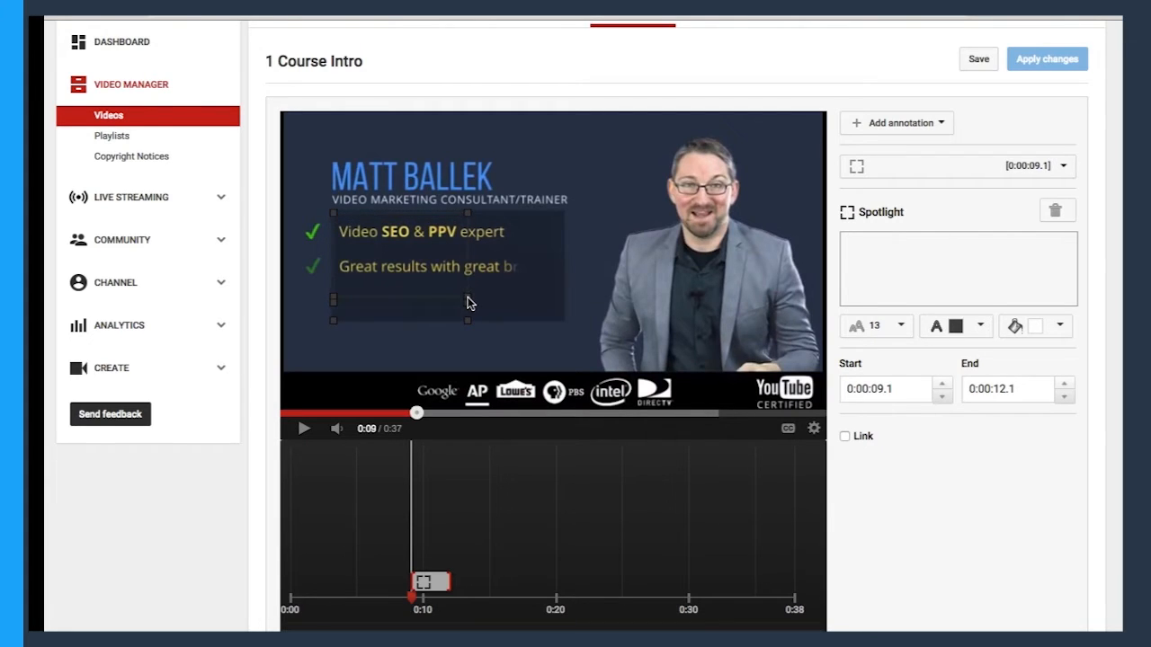
pyautogui.moveTo(467, 303); pyautogui.dragTo(556, 329)
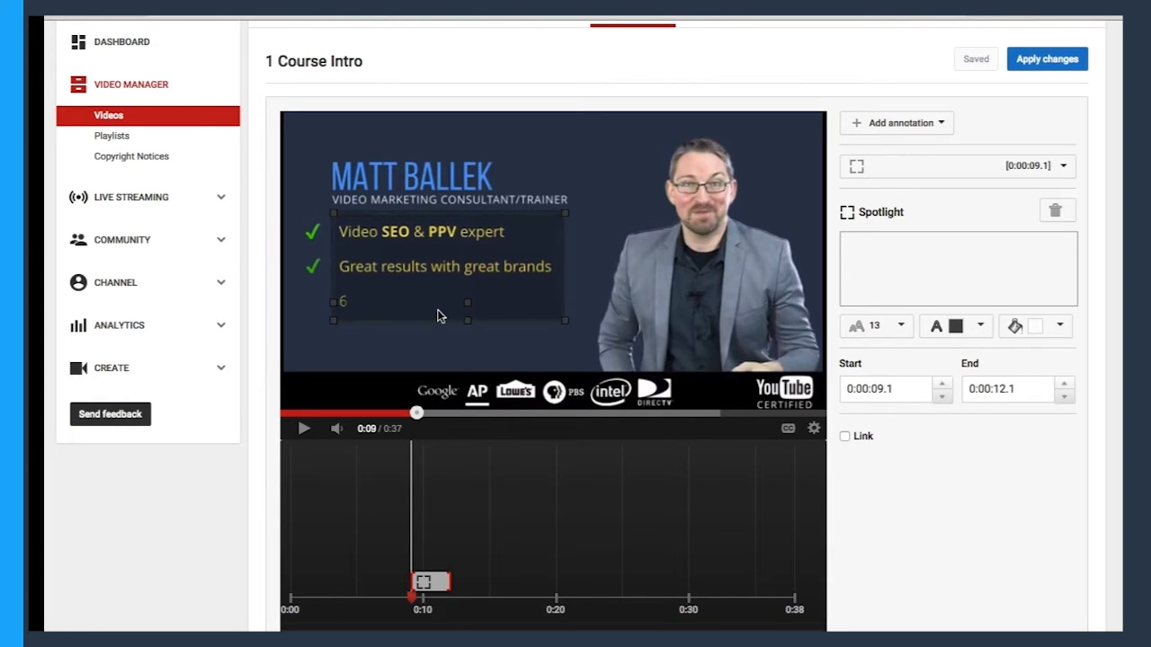
pyautogui.moveTo(437, 311)
pyautogui.mouseDown()
pyautogui.moveTo(423, 363)
pyautogui.moveTo(451, 327)
pyautogui.mouseUp()
pyautogui.moveTo(719, 261); pyautogui.dragTo(440, 341)
# Label the spotlight "Click NOW!" and set its text colour to white.
pyautogui.click(890, 259)
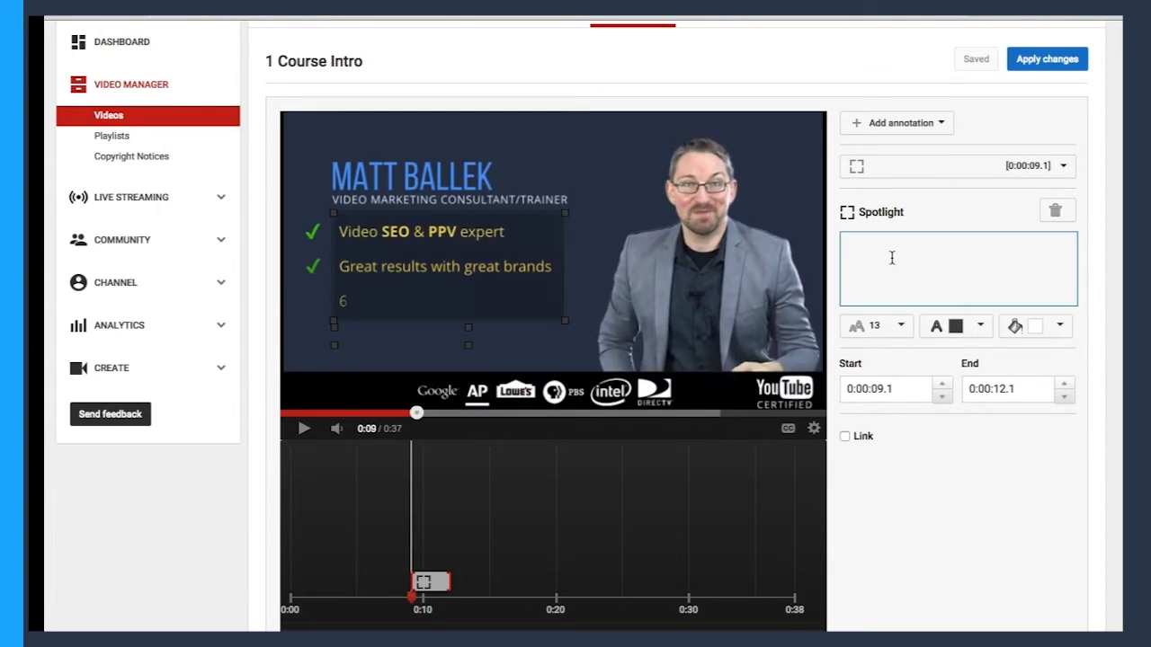
pyautogui.write('Click NOW')
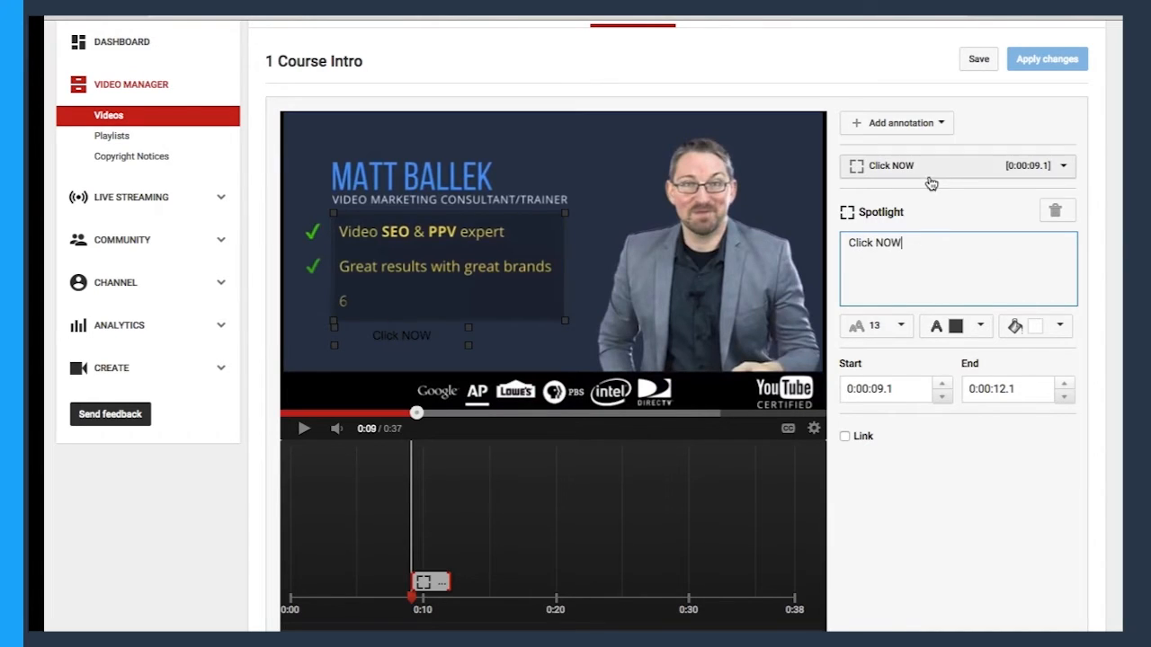
pyautogui.write('!')
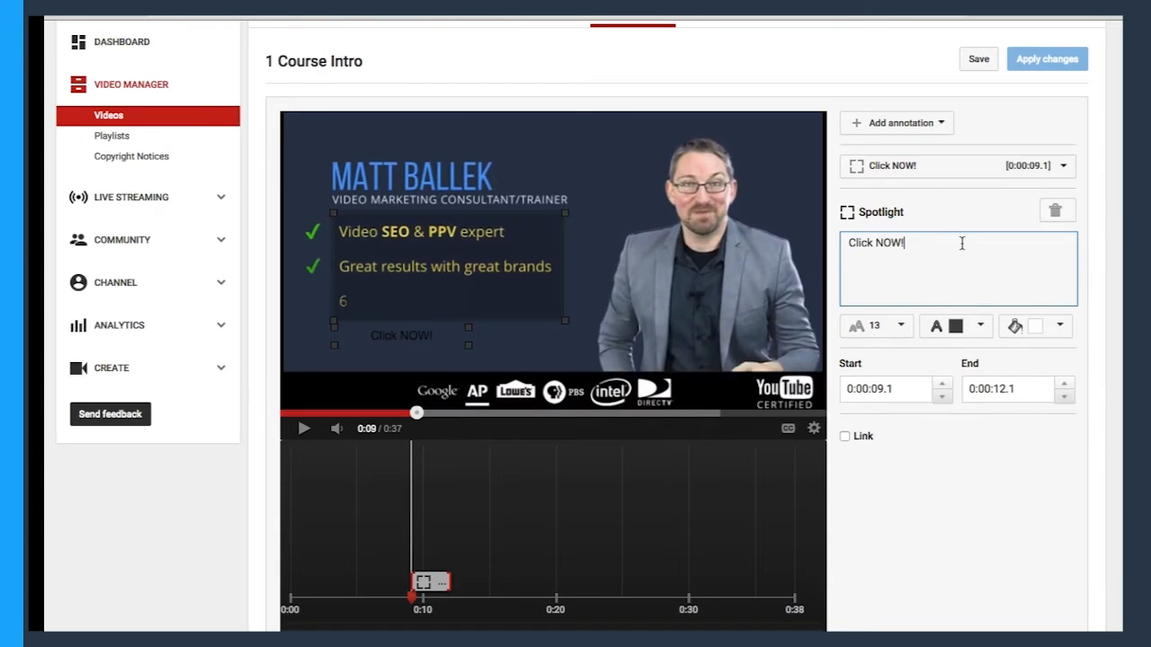
pyautogui.click(983, 328)
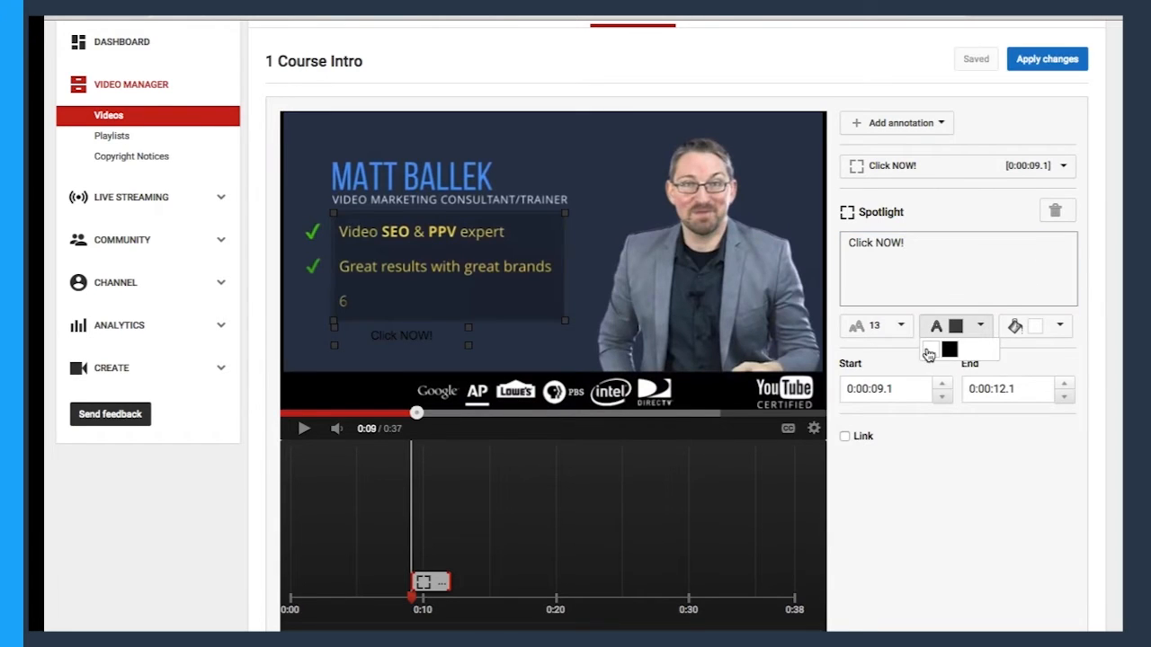
pyautogui.click(929, 353)
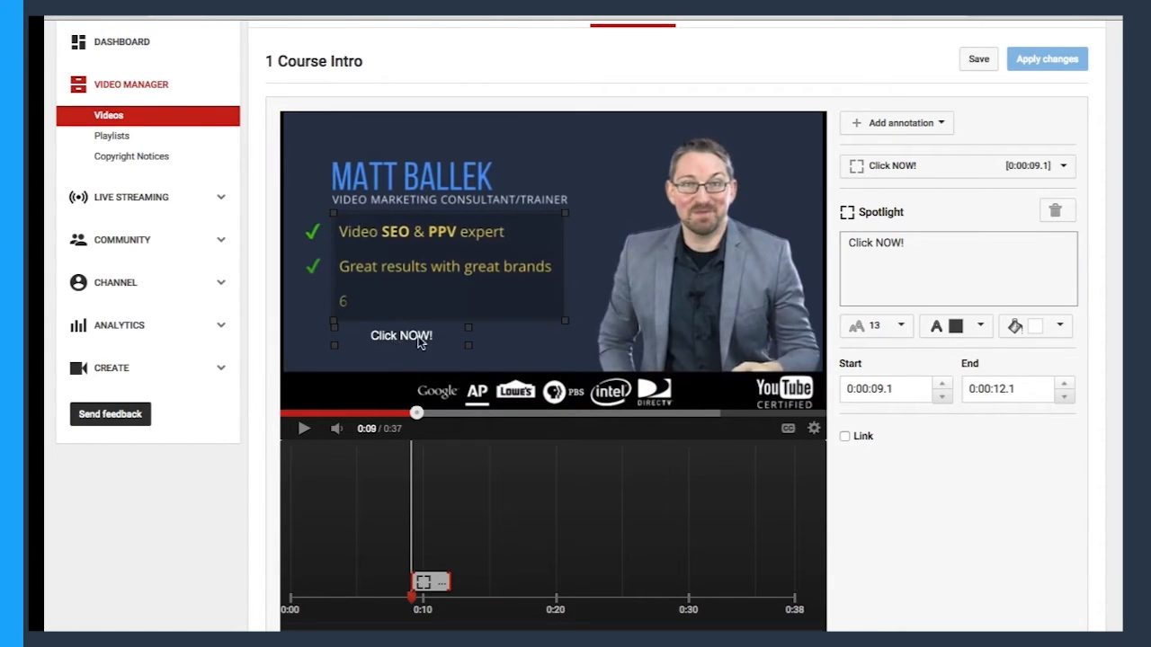
# Move the spotlight's label up beside the headline name and set the annotation's background colour to blue.
pyautogui.moveTo(398, 329)
pyautogui.mouseDown()
pyautogui.moveTo(565, 268)
pyautogui.moveTo(512, 172)
pyautogui.moveTo(530, 178)
pyautogui.mouseUp()
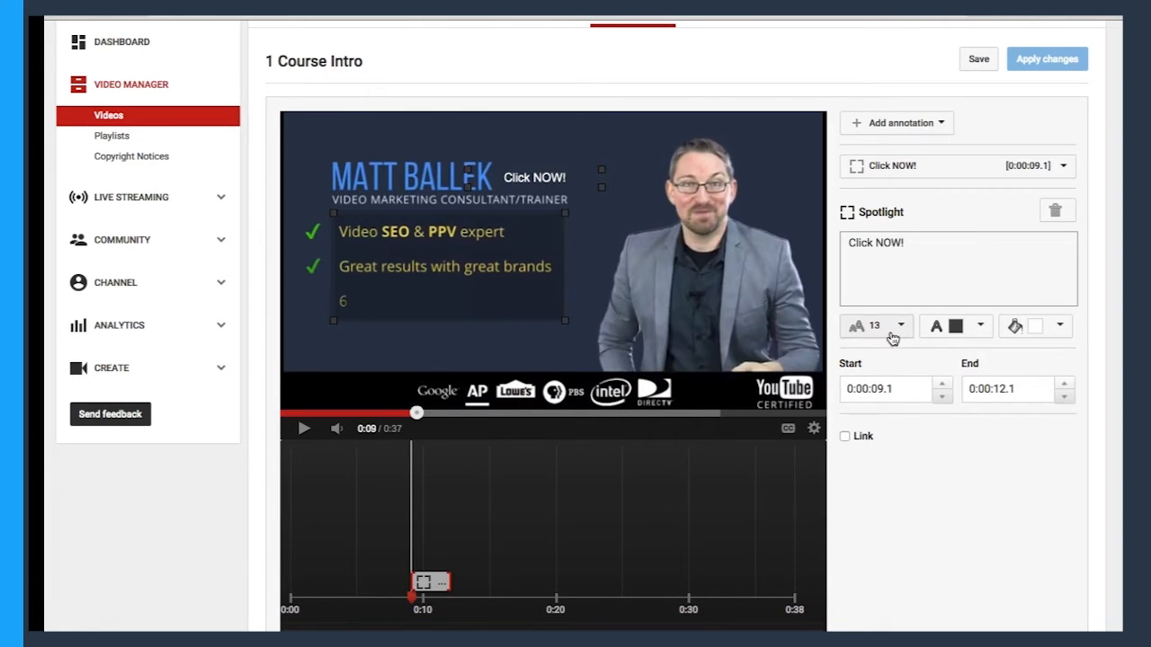
pyautogui.click(893, 330)
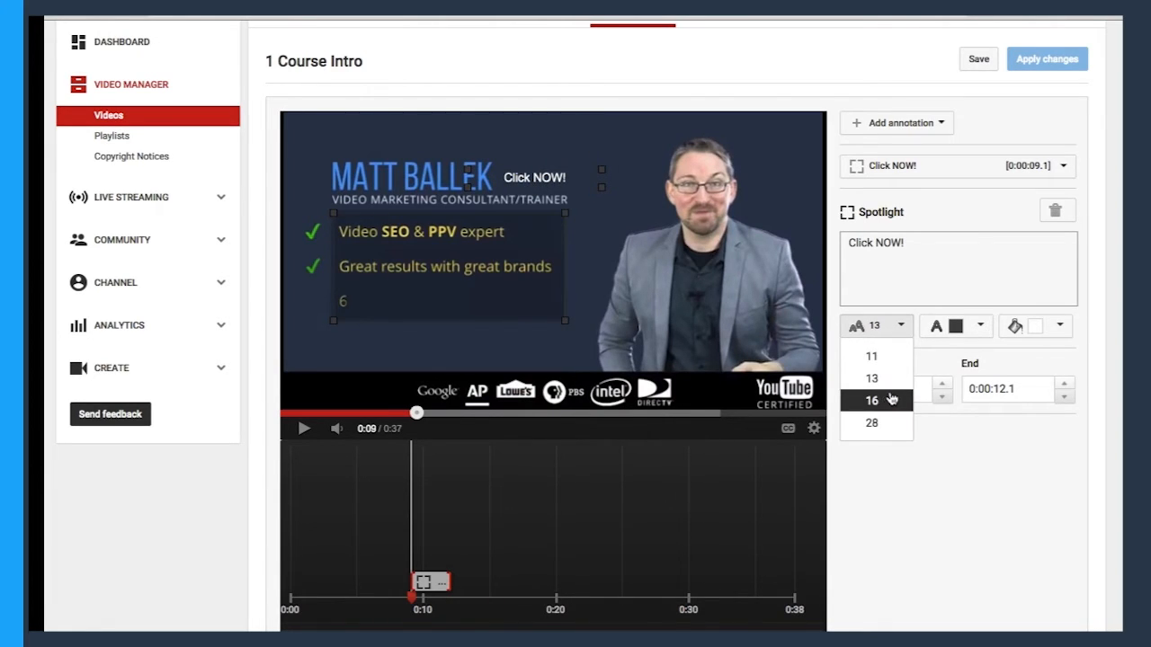
pyautogui.click(996, 355)
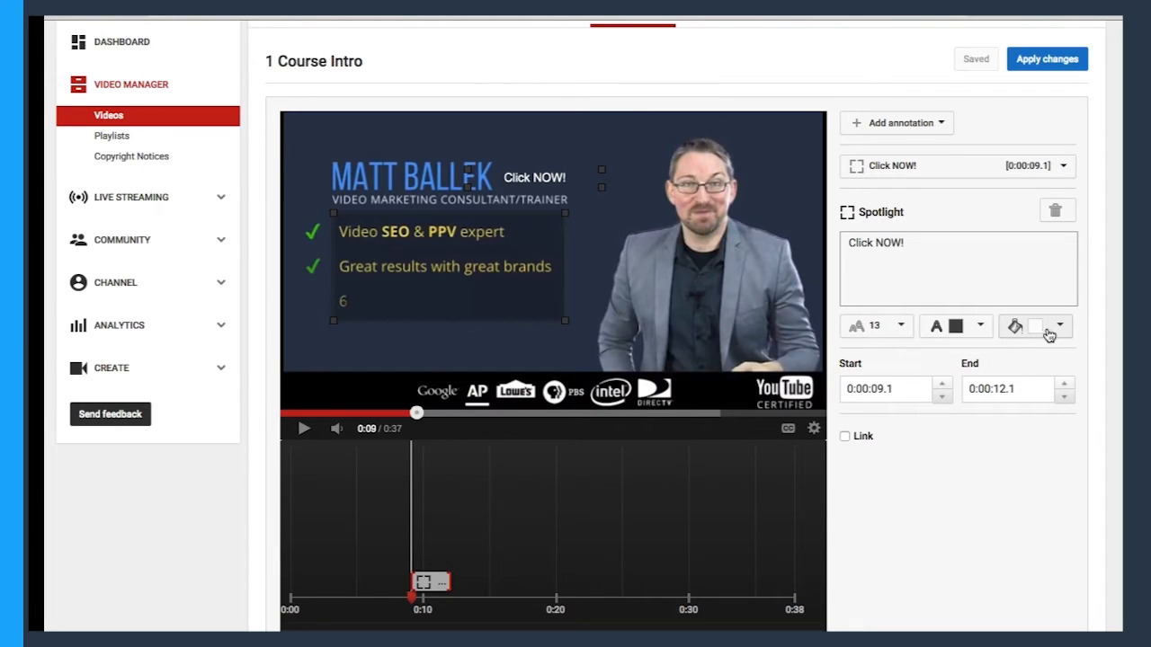
pyautogui.click(1049, 332)
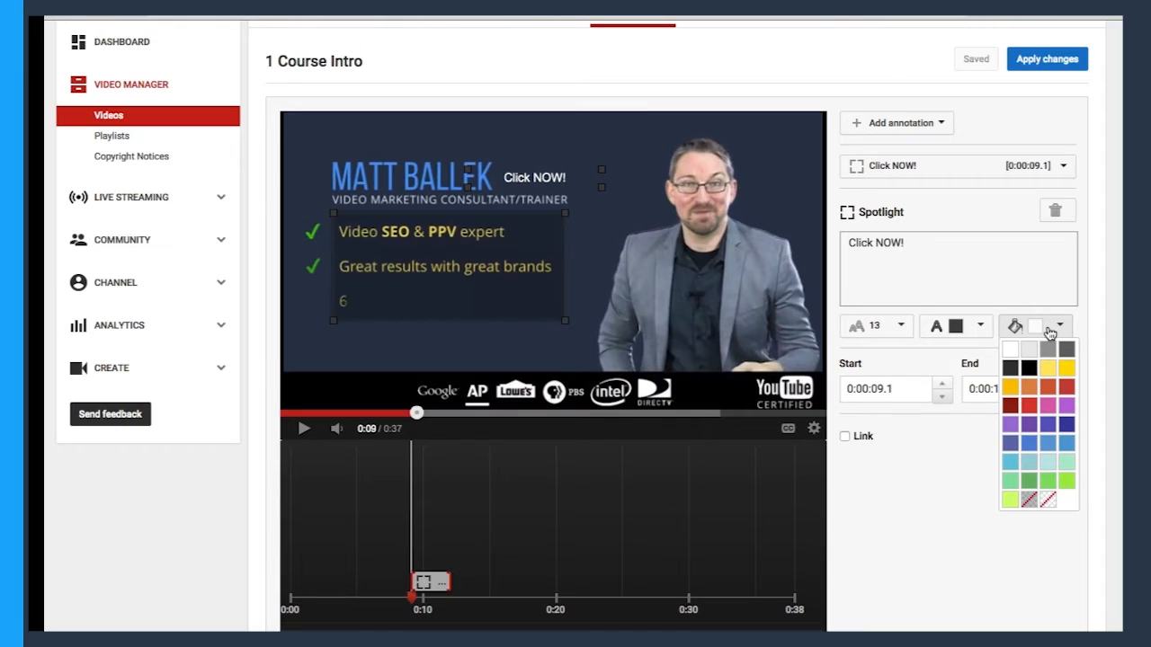
pyautogui.click(1029, 443)
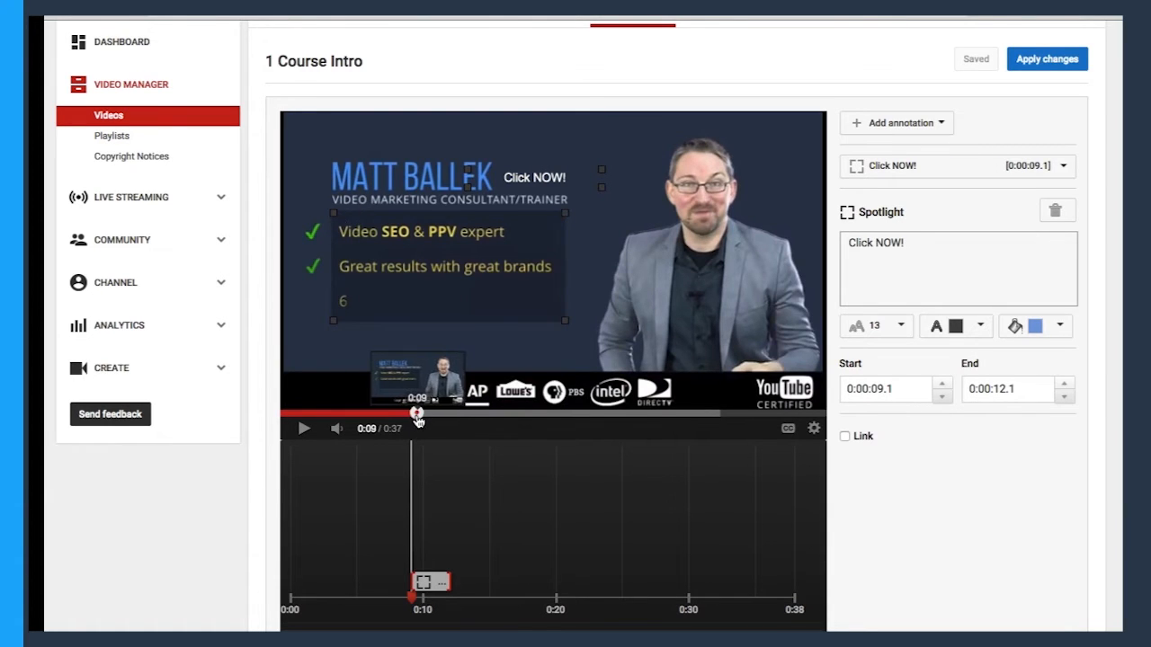
# Play the video up to where the list appears and align the annotation's start with it at 0:09.1.
pyautogui.moveTo(418, 415); pyautogui.dragTo(413, 414)
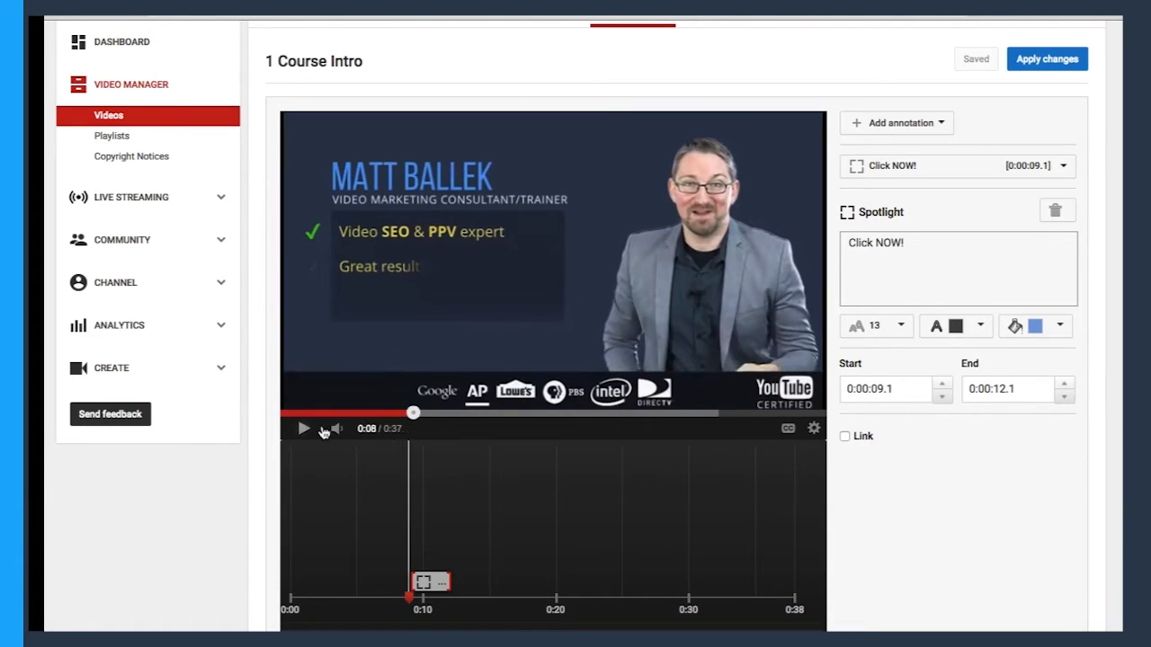
pyautogui.click(390, 414)
pyautogui.click(305, 430)
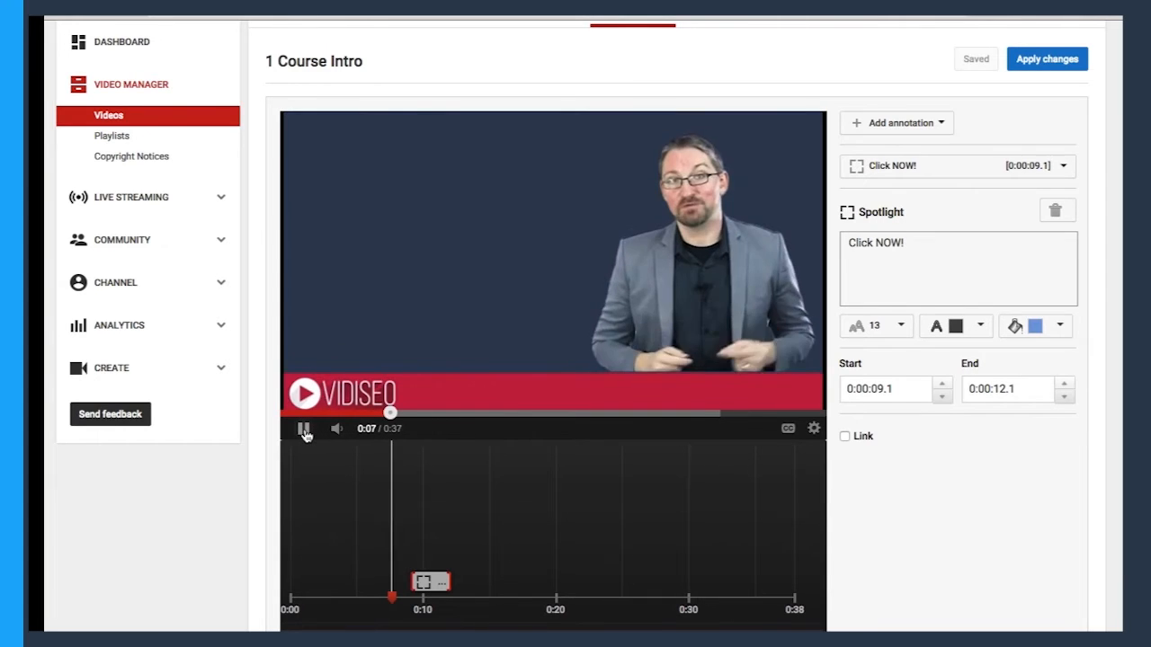
pyautogui.click(305, 431)
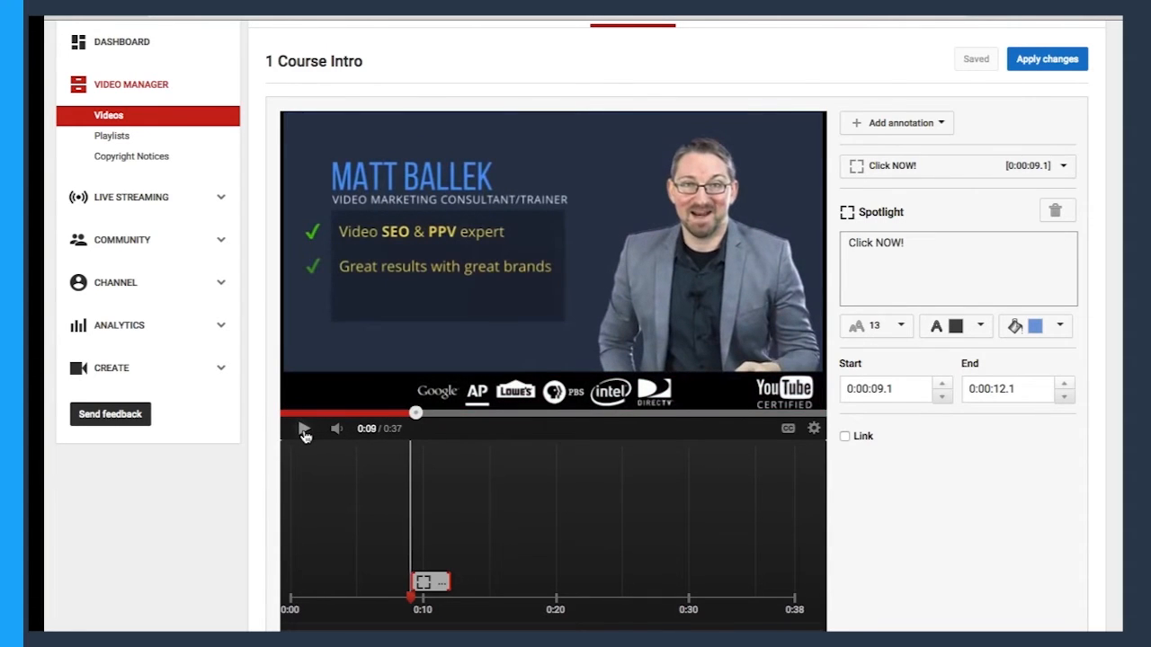
pyautogui.click(428, 584)
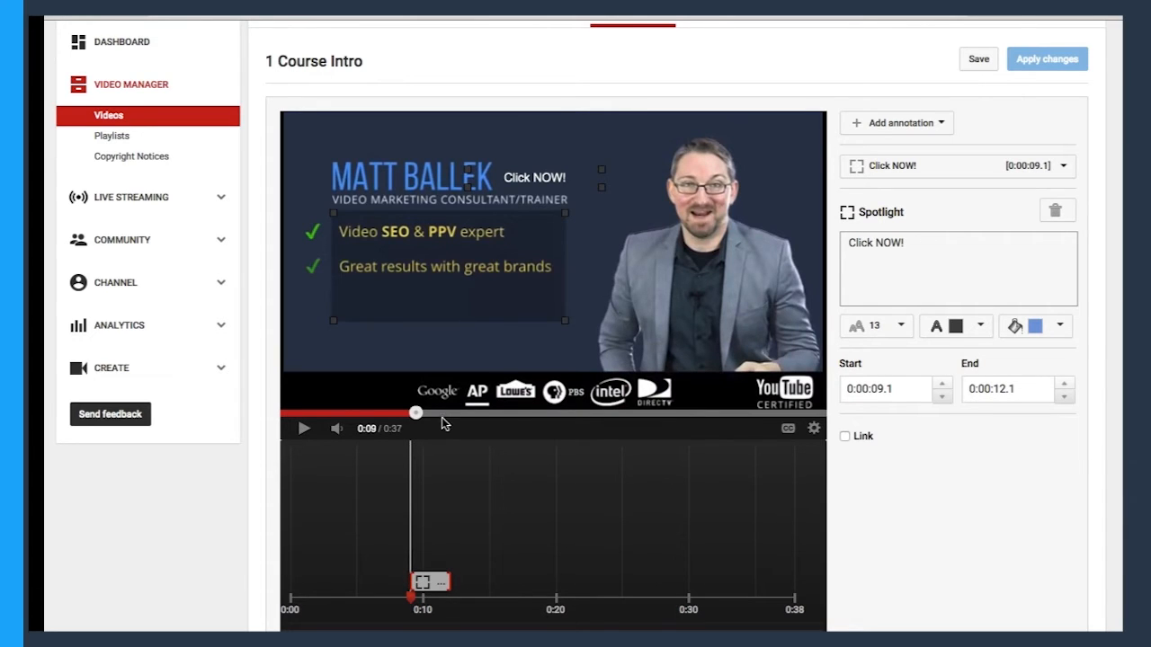
# Cue the video to 0:14, just before the list disappears, and extend the annotation's end to 0:14.1.
pyautogui.moveTo(469, 413); pyautogui.dragTo(466, 411)
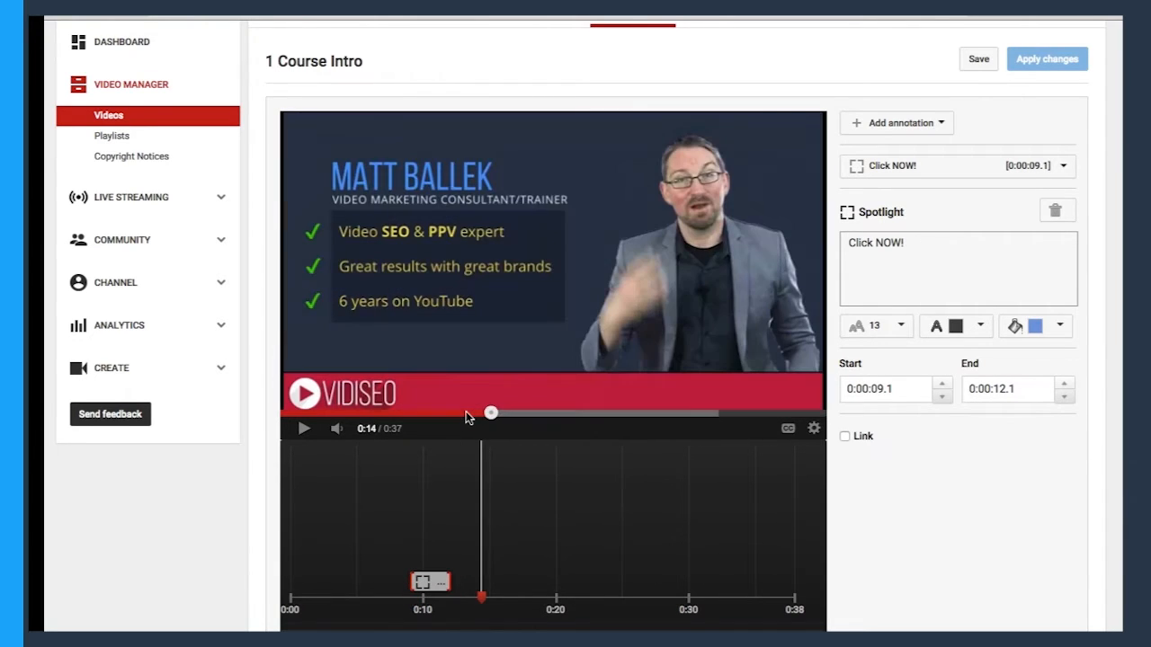
pyautogui.click(304, 430)
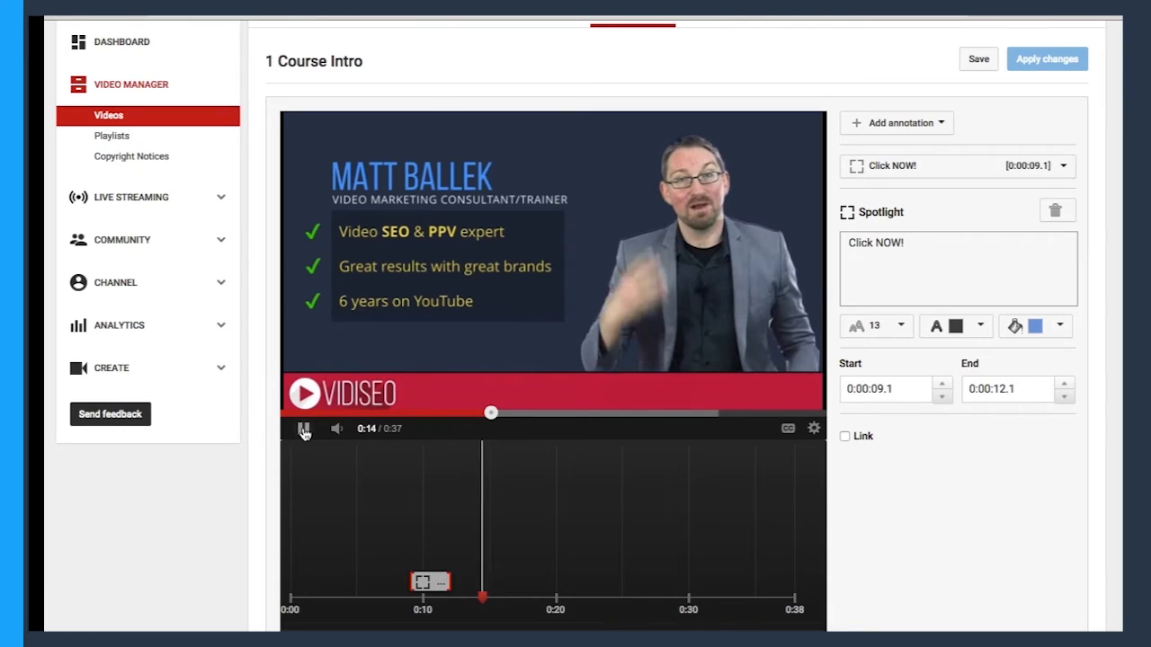
pyautogui.click(304, 430)
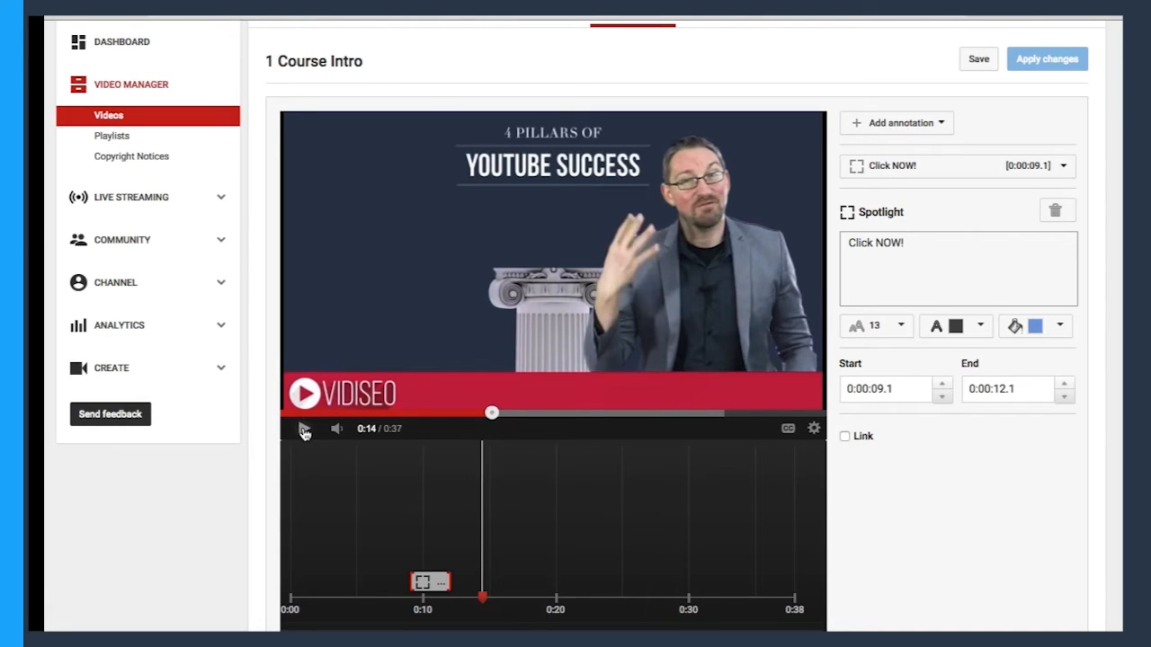
pyautogui.moveTo(489, 414); pyautogui.dragTo(487, 416)
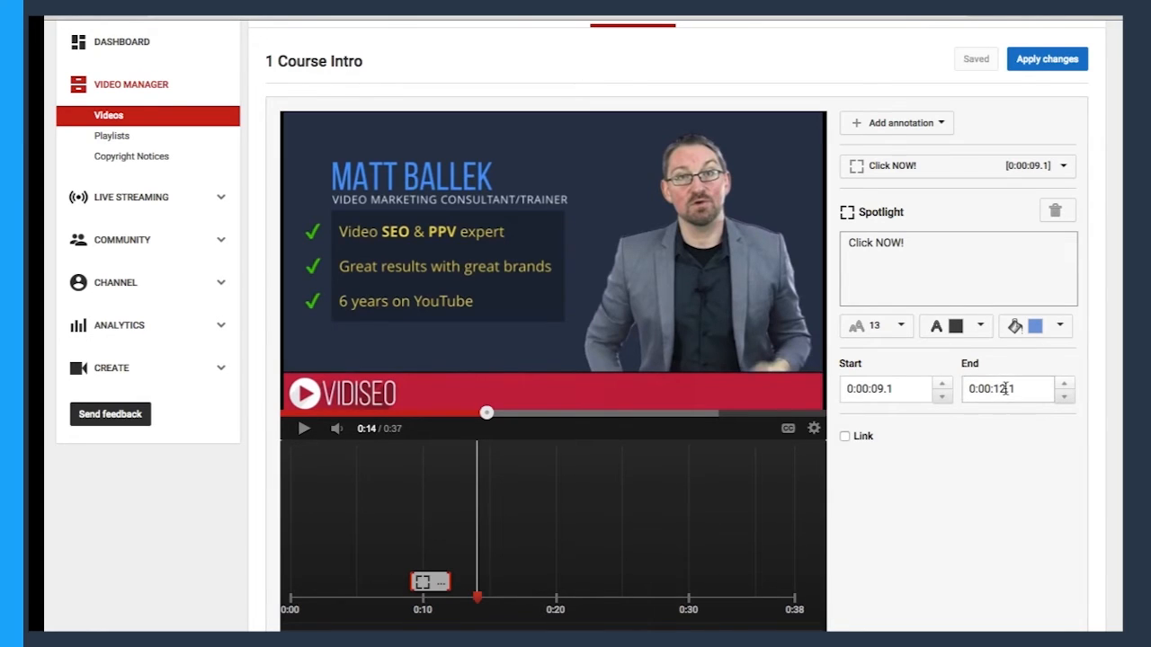
pyautogui.moveTo(451, 581); pyautogui.dragTo(477, 582)
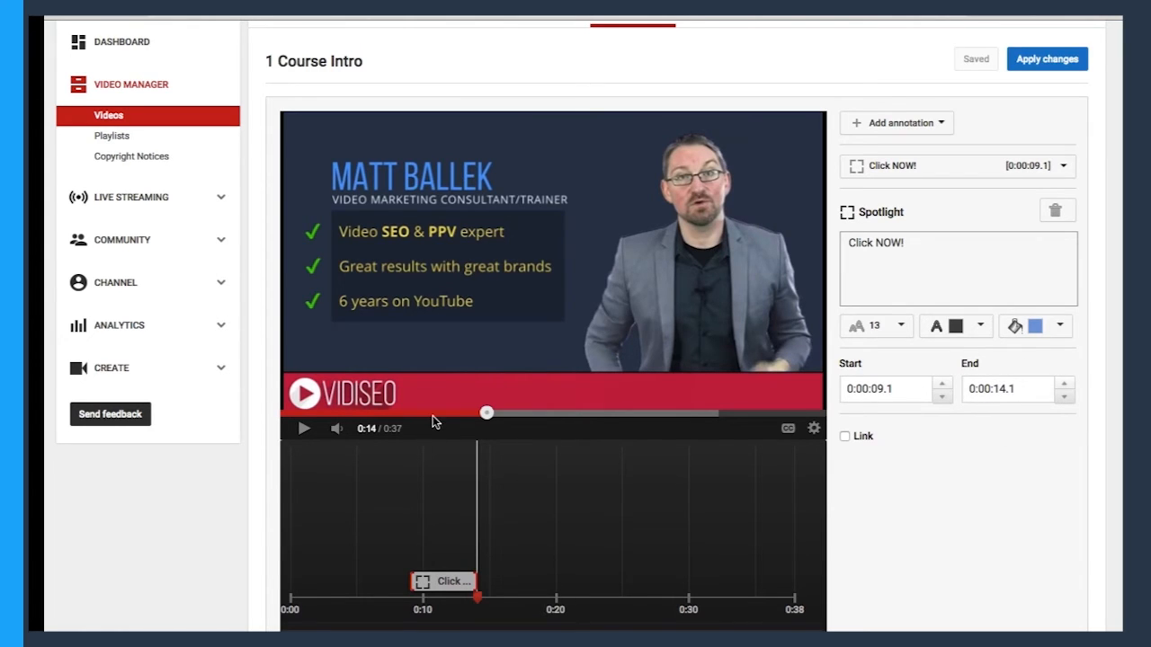
# Link the spotlight to the channel "vidiseo" and have the link open in a new window.
pyautogui.click(435, 415)
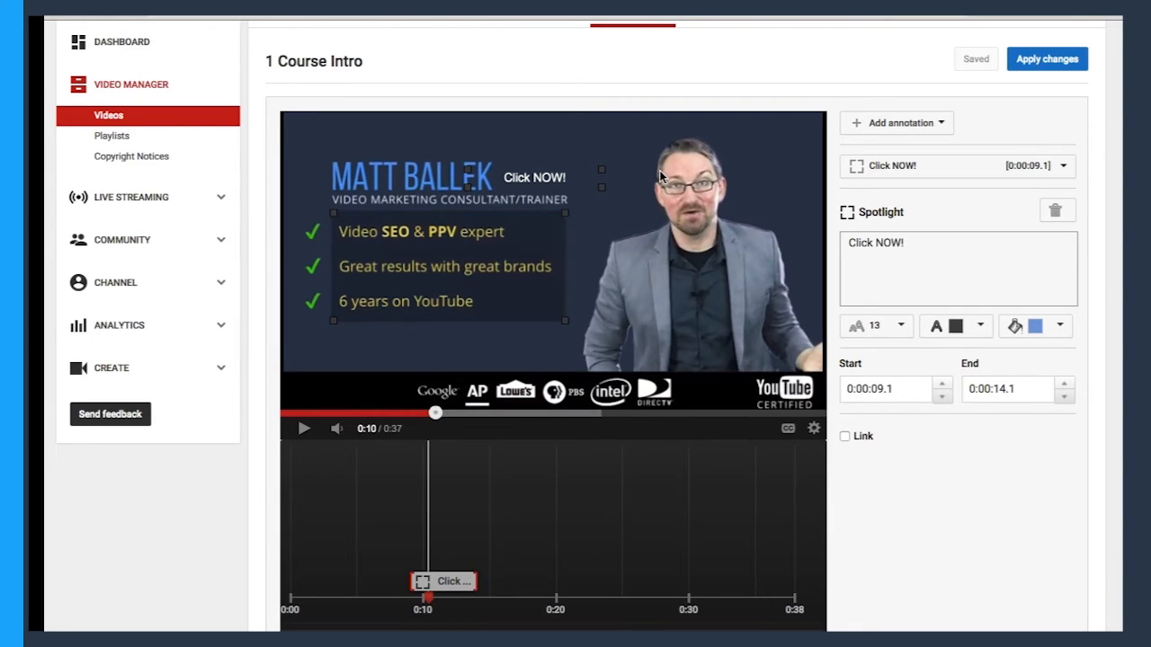
pyautogui.click(846, 438)
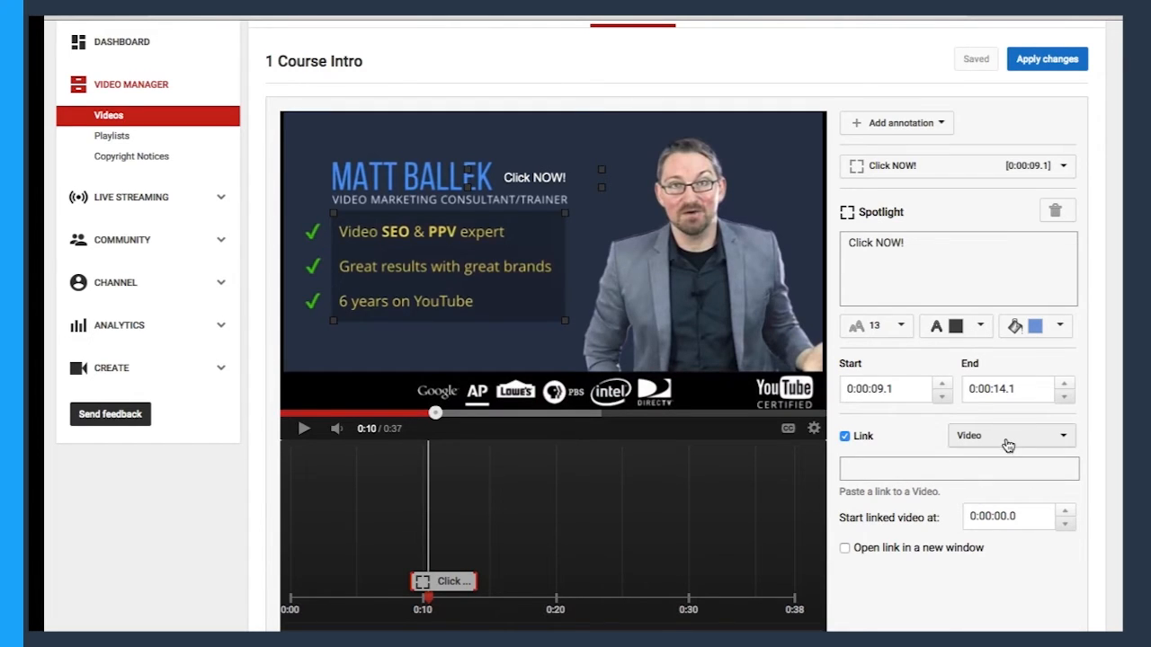
pyautogui.click(1007, 440)
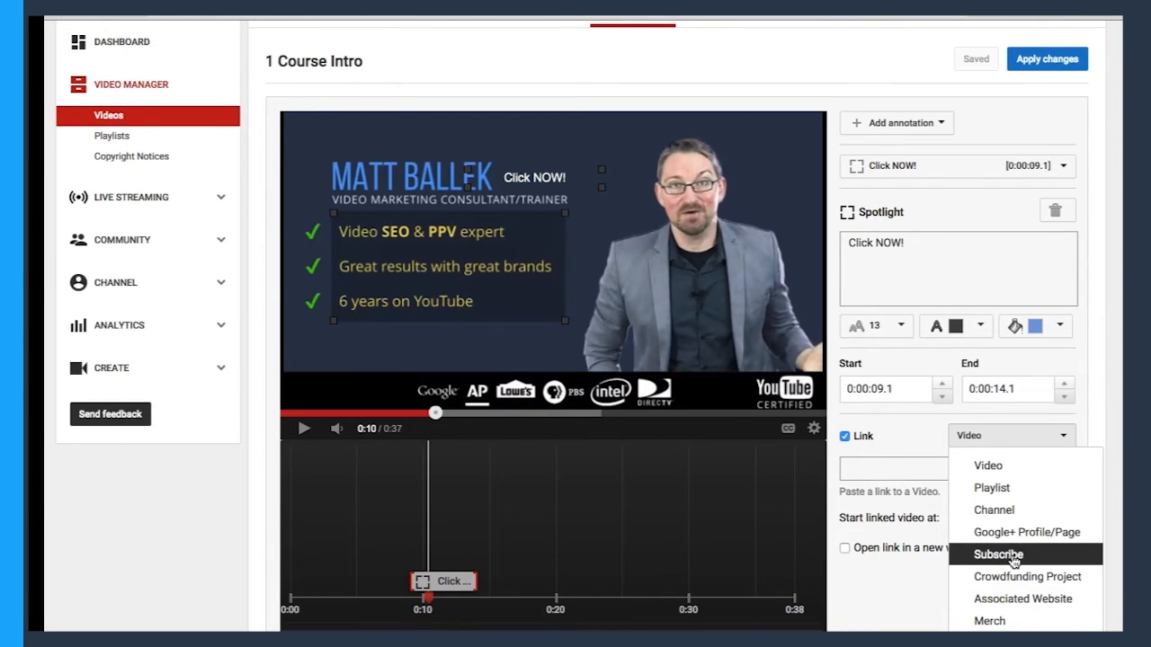
pyautogui.click(1014, 520)
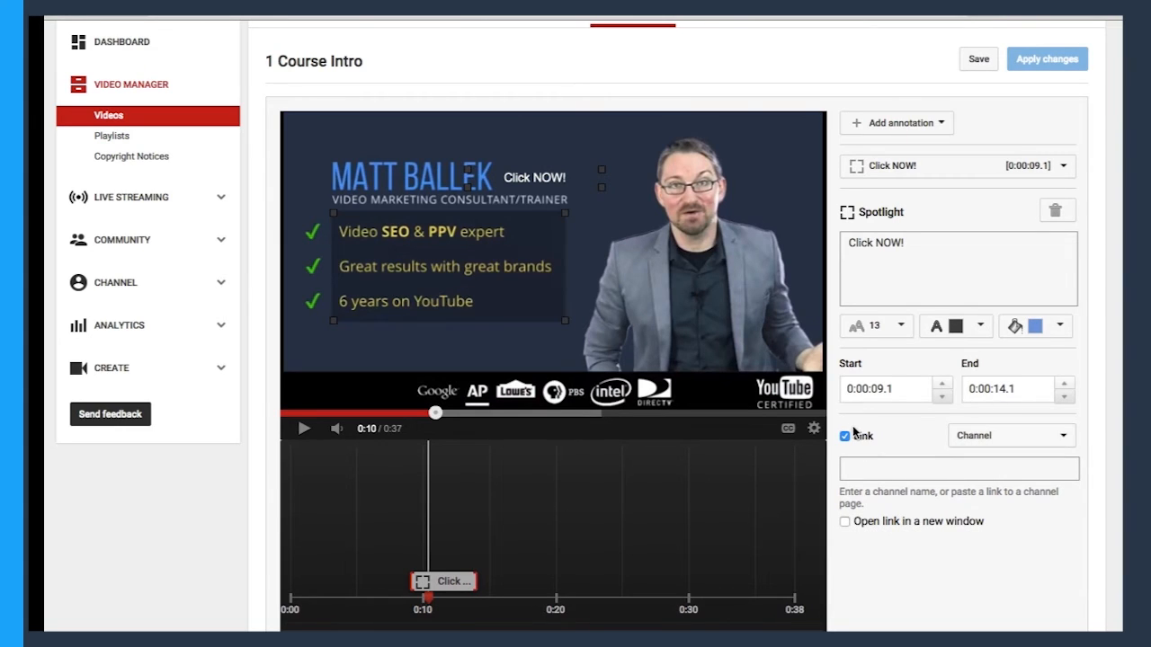
pyautogui.click(869, 471)
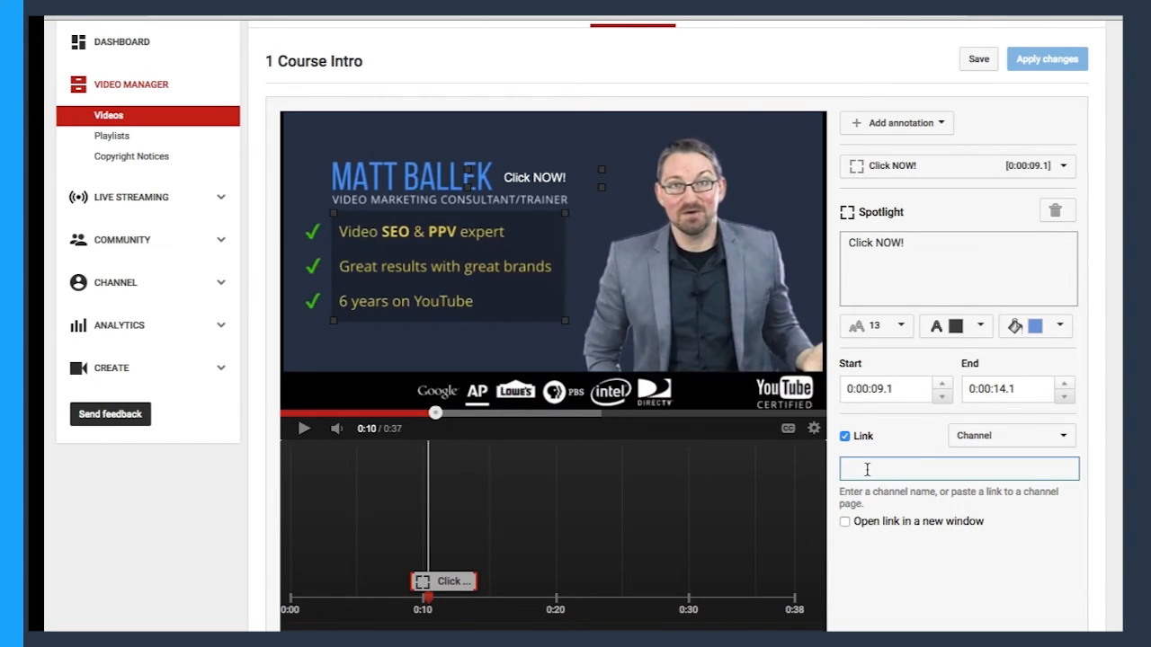
pyautogui.write('vidiseo')
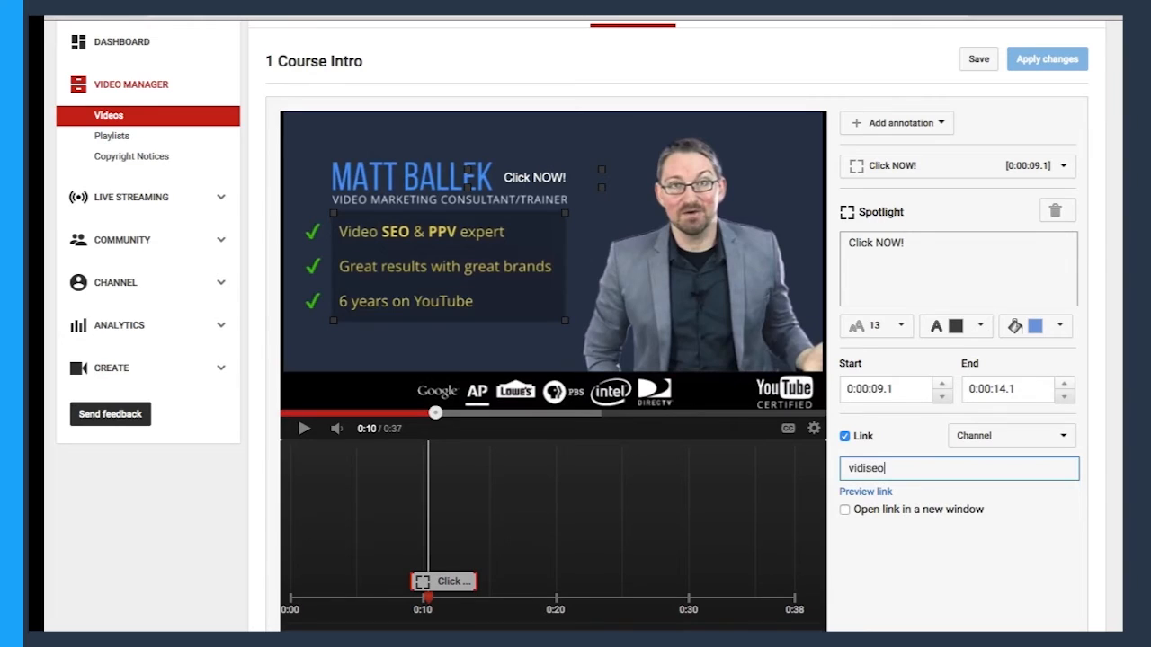
pyautogui.click(1011, 533)
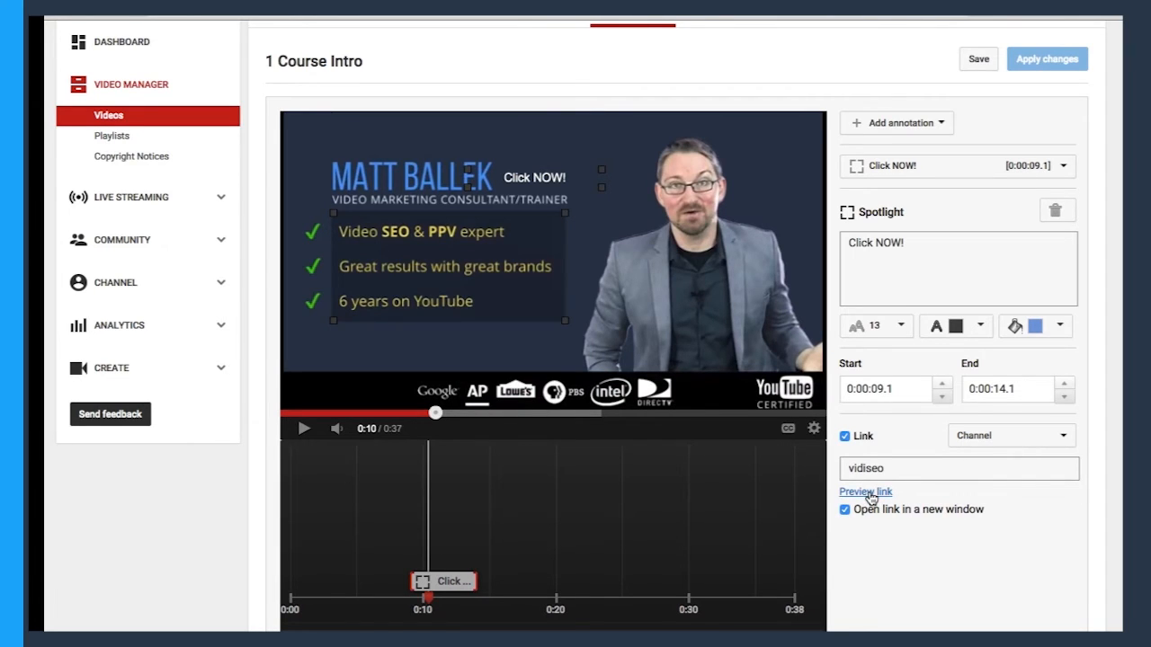
# Preview the spotlight's channel link, then save the annotation and apply the changes to the video.
pyautogui.click(869, 494)
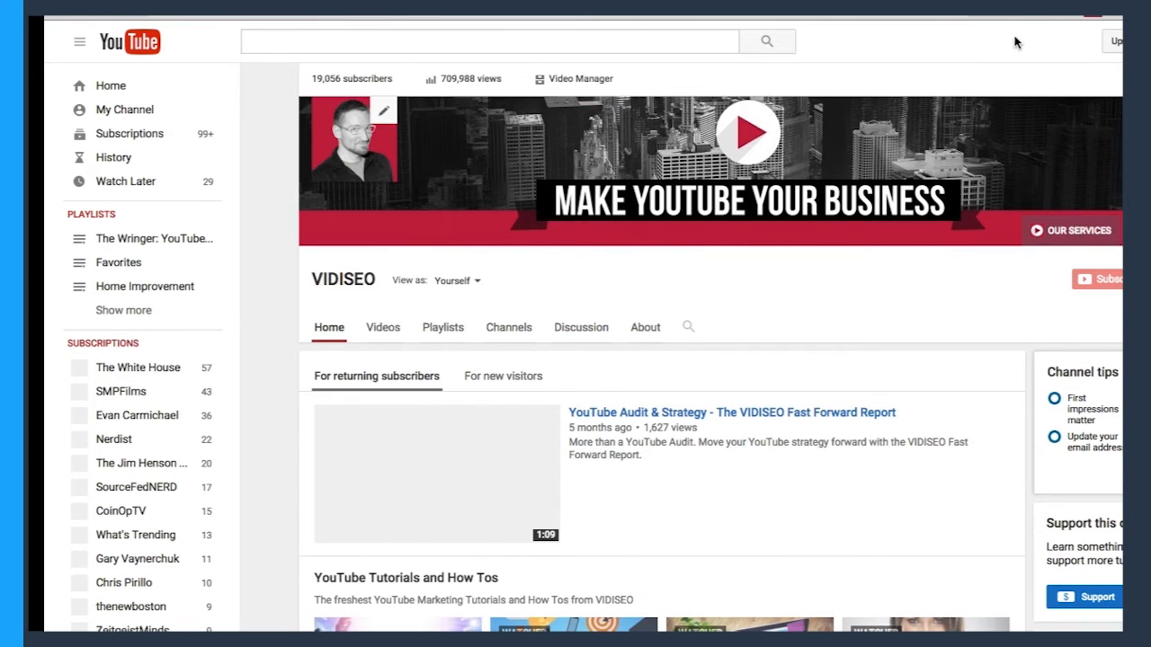
pyautogui.click(707, 16)
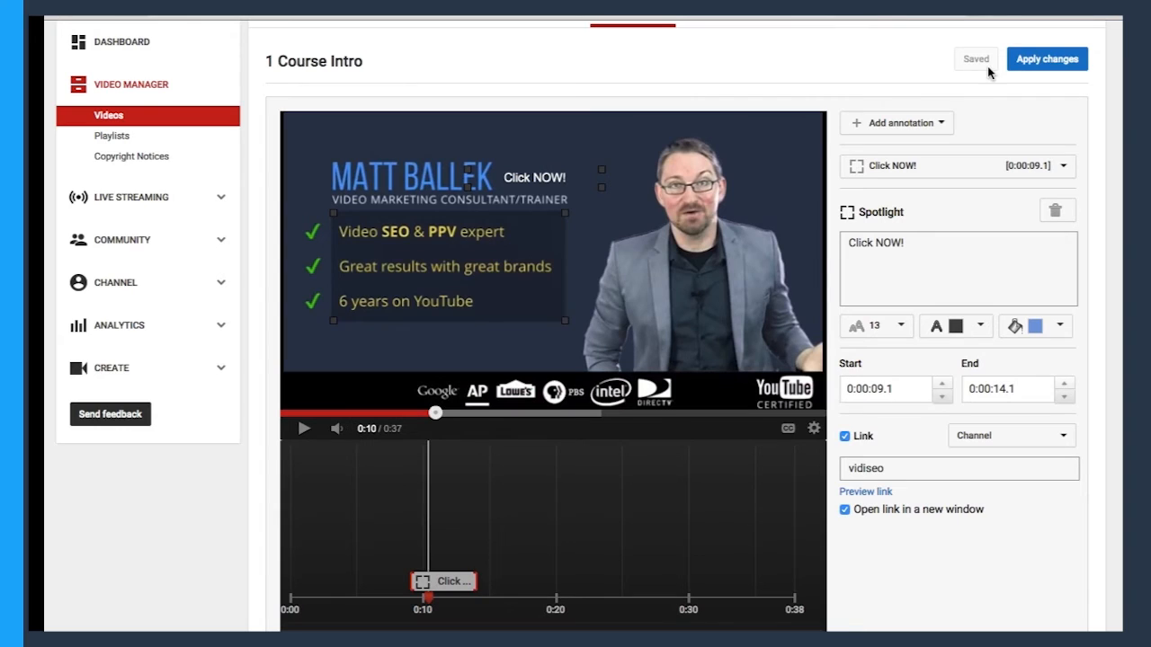
pyautogui.click(1061, 63)
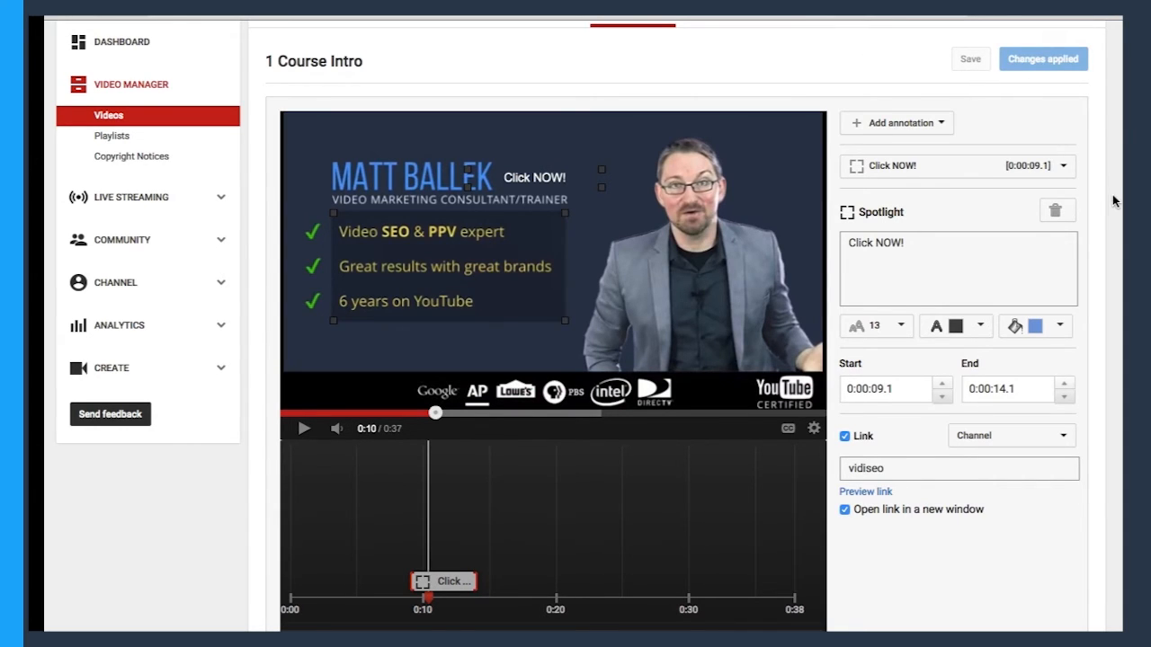
# Test the spotlight's channel link on the video's watch page with playback paused at 0:10.
pyautogui.scroll(1, 1113, 256)
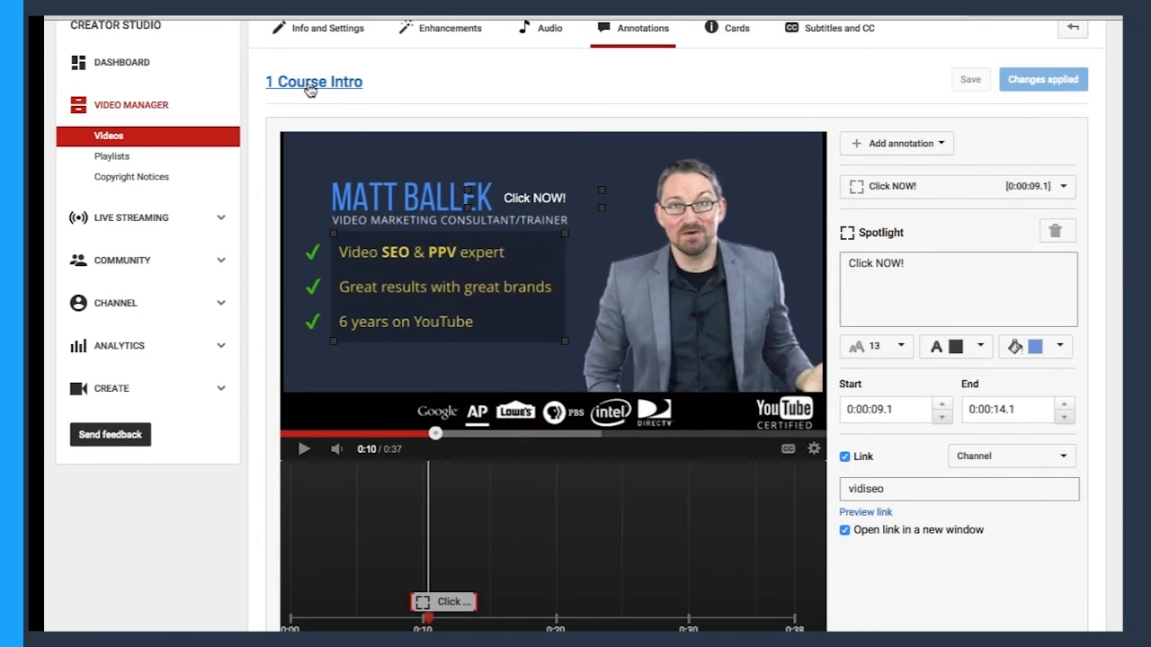
pyautogui.click(310, 85)
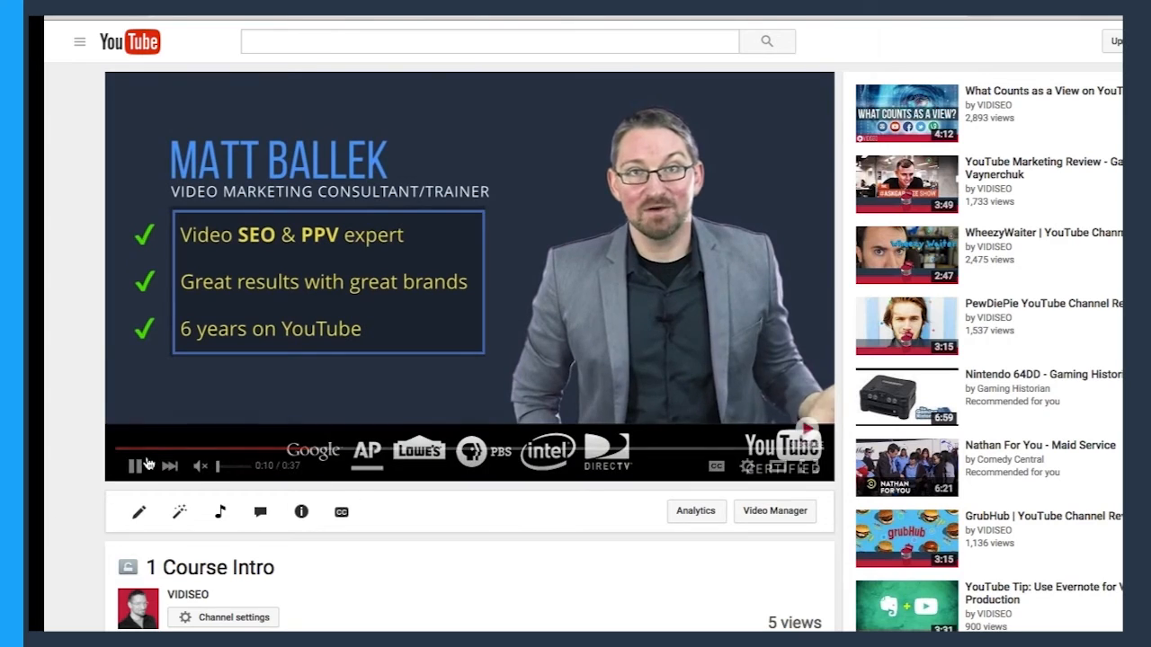
pyautogui.click(135, 466)
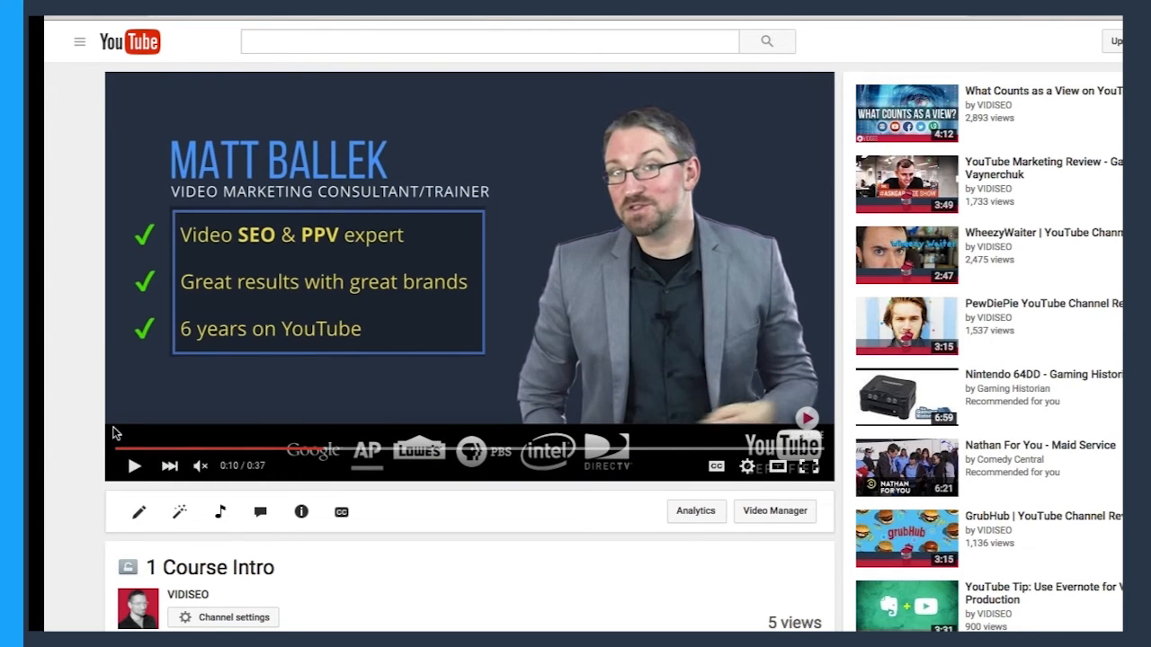
pyautogui.moveTo(266, 335)
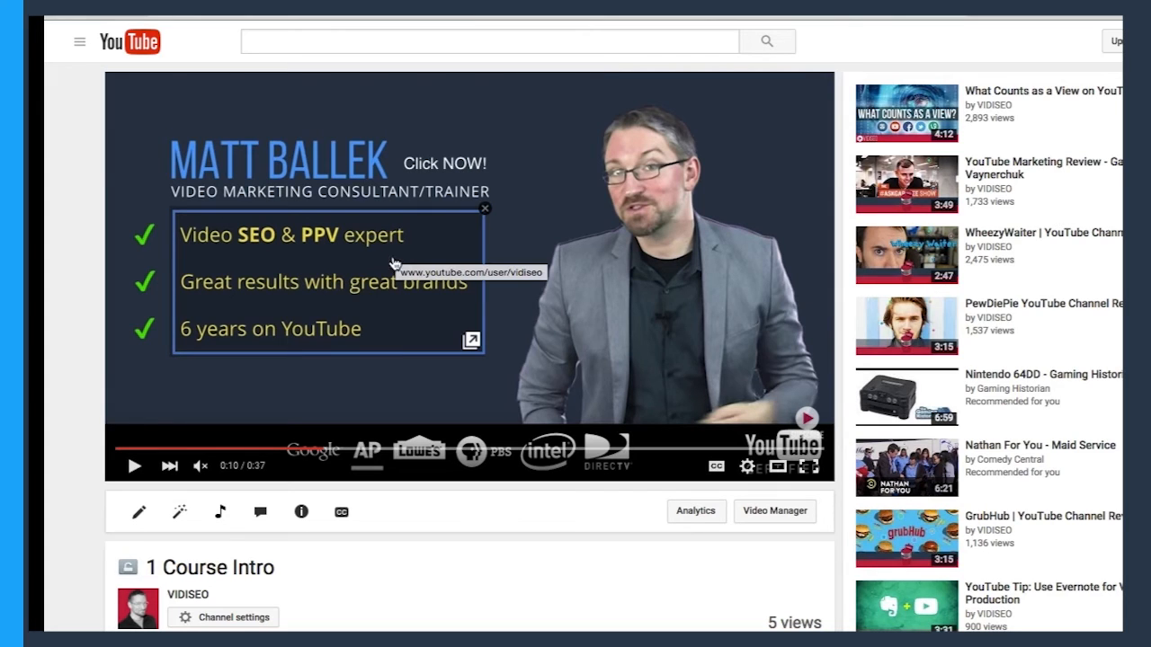
pyautogui.click(297, 286)
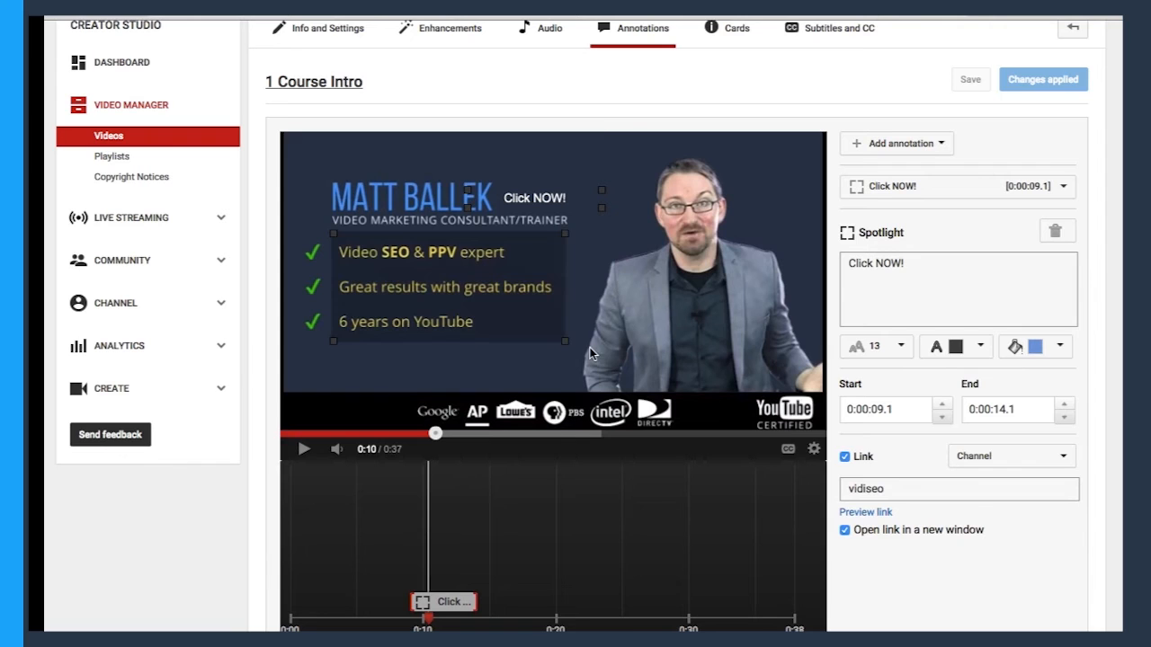
# Add a speech bubble annotation at 0:23 and place it below the "Paid Media" bullet.
pyautogui.moveTo(435, 436); pyautogui.dragTo(617, 436)
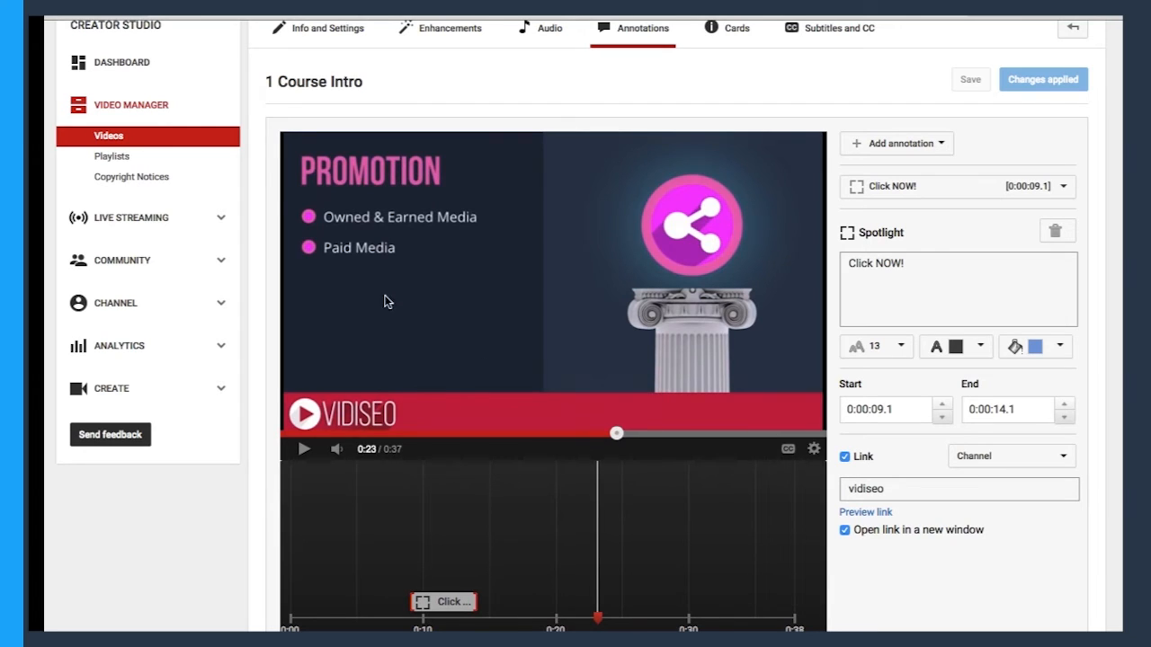
pyautogui.click(924, 146)
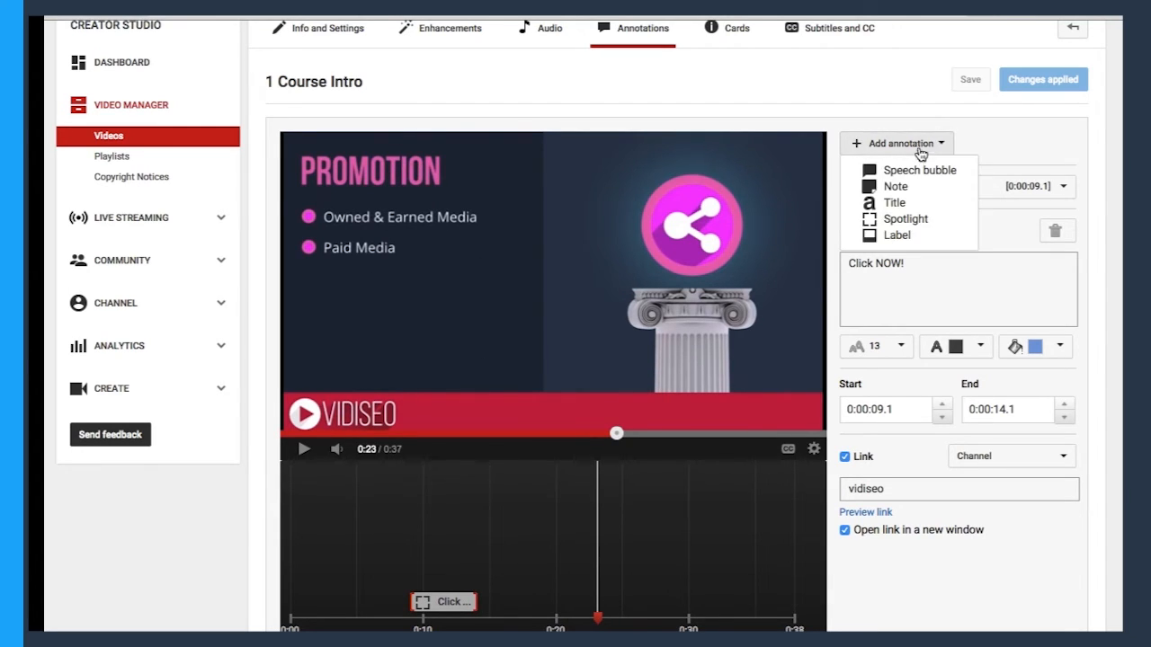
pyautogui.click(919, 171)
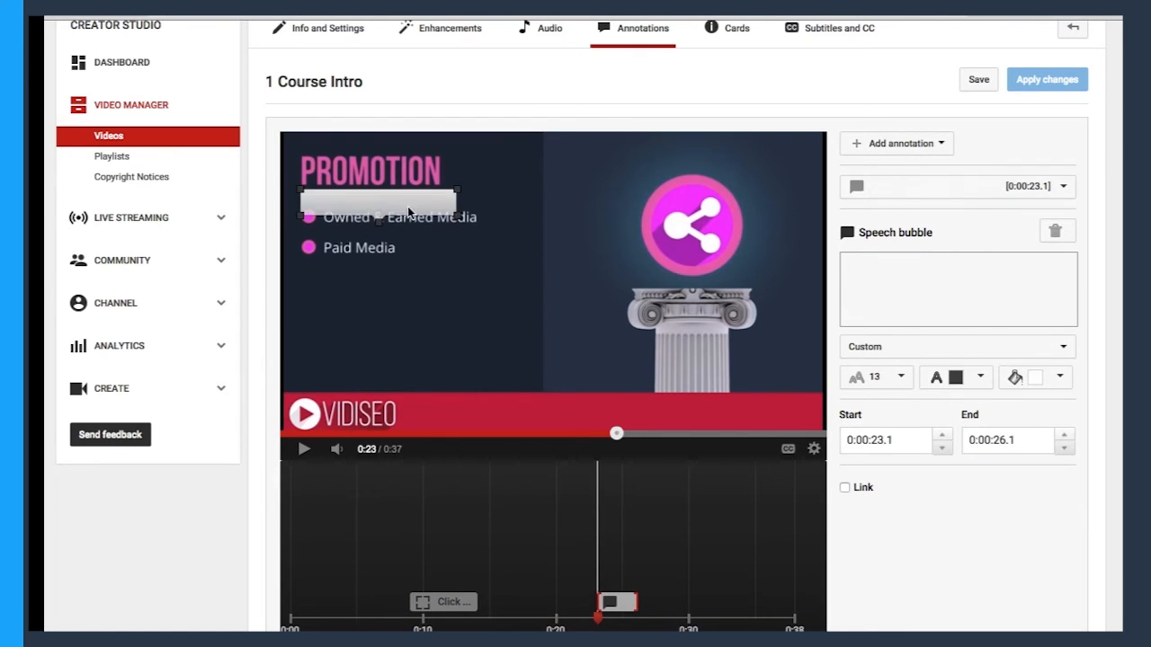
pyautogui.moveTo(408, 206)
pyautogui.mouseDown()
pyautogui.moveTo(465, 294)
pyautogui.moveTo(472, 325)
pyautogui.mouseUp()
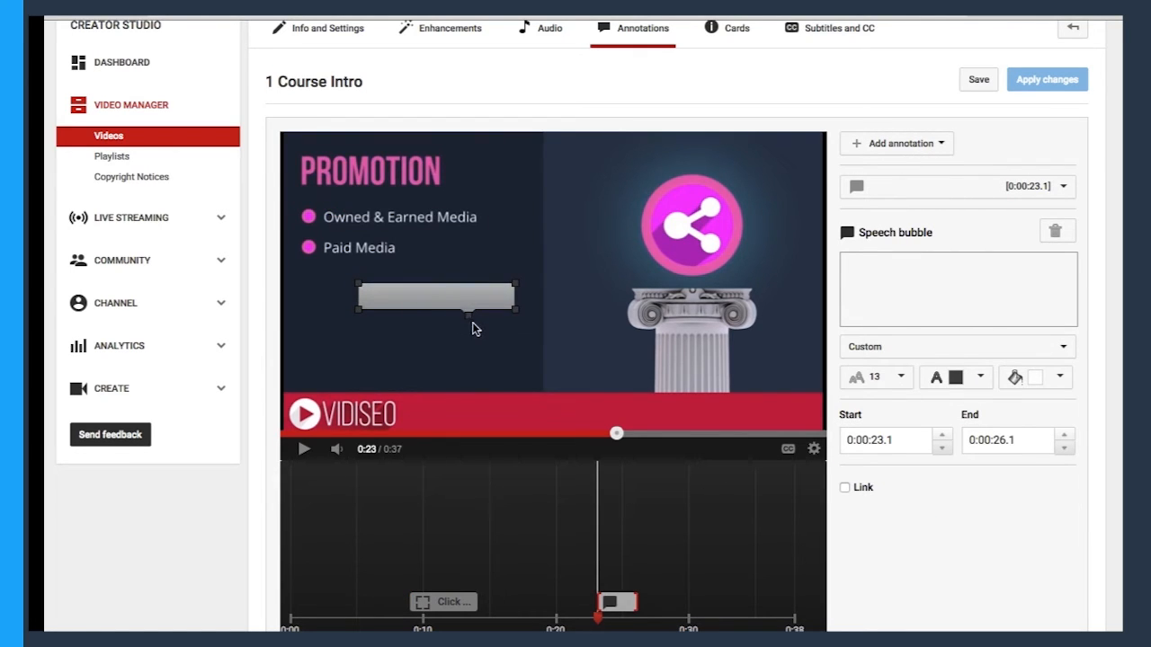
# Set the speech bubble's background colour to pink and its text colour to white.
pyautogui.click(1052, 377)
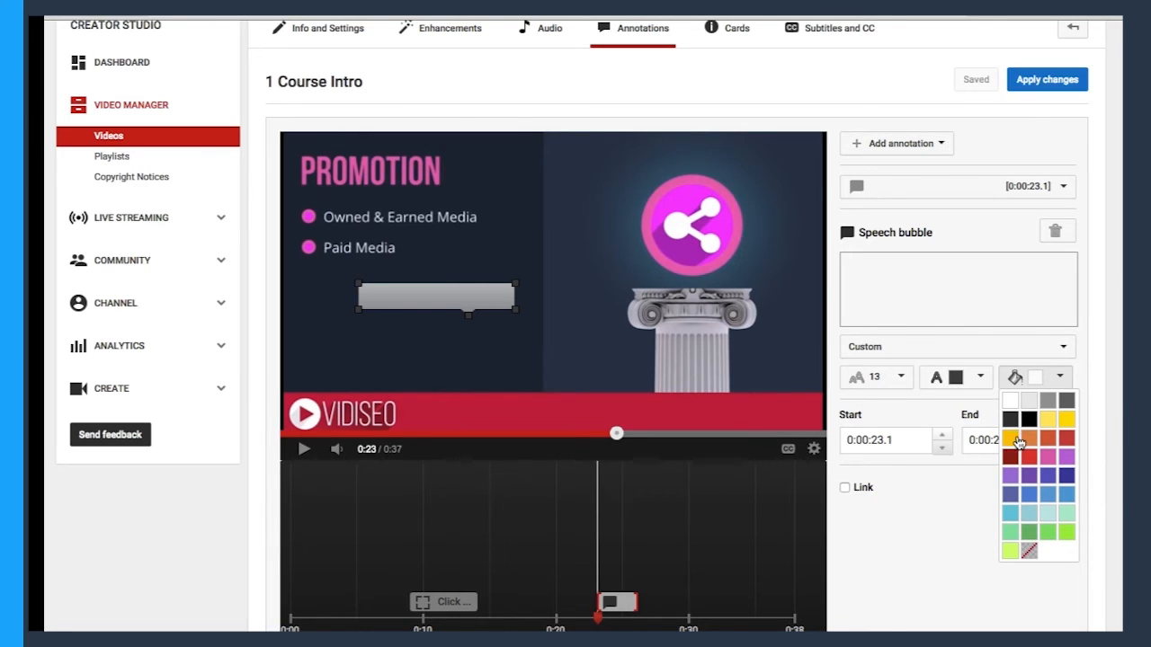
pyautogui.click(1048, 457)
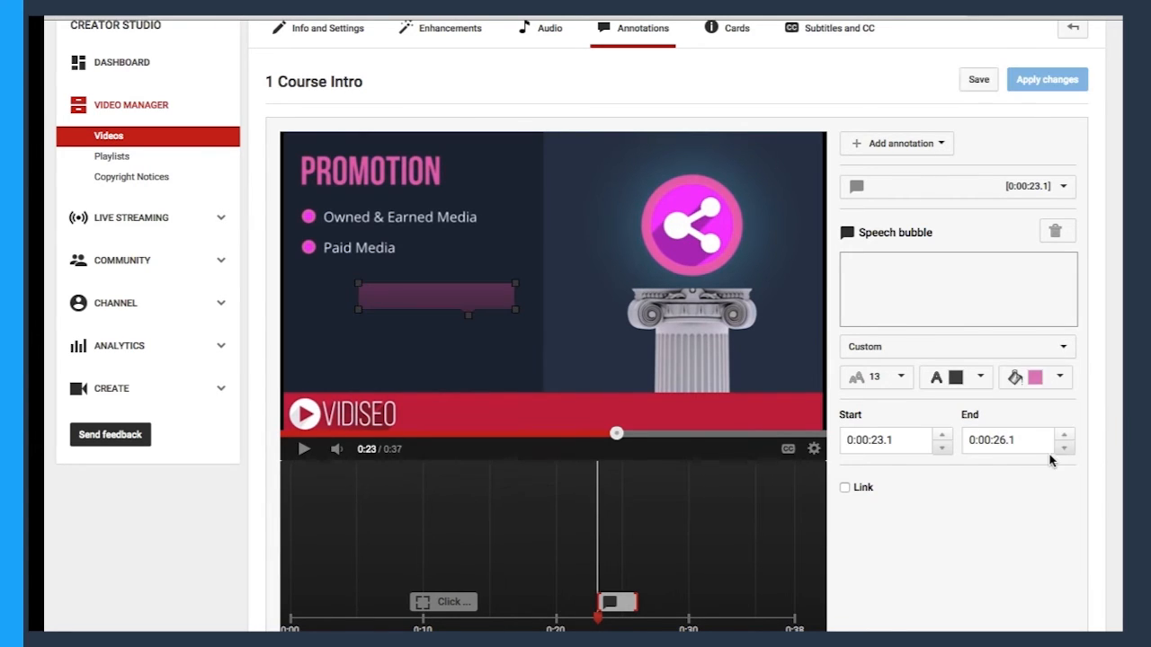
pyautogui.click(846, 281)
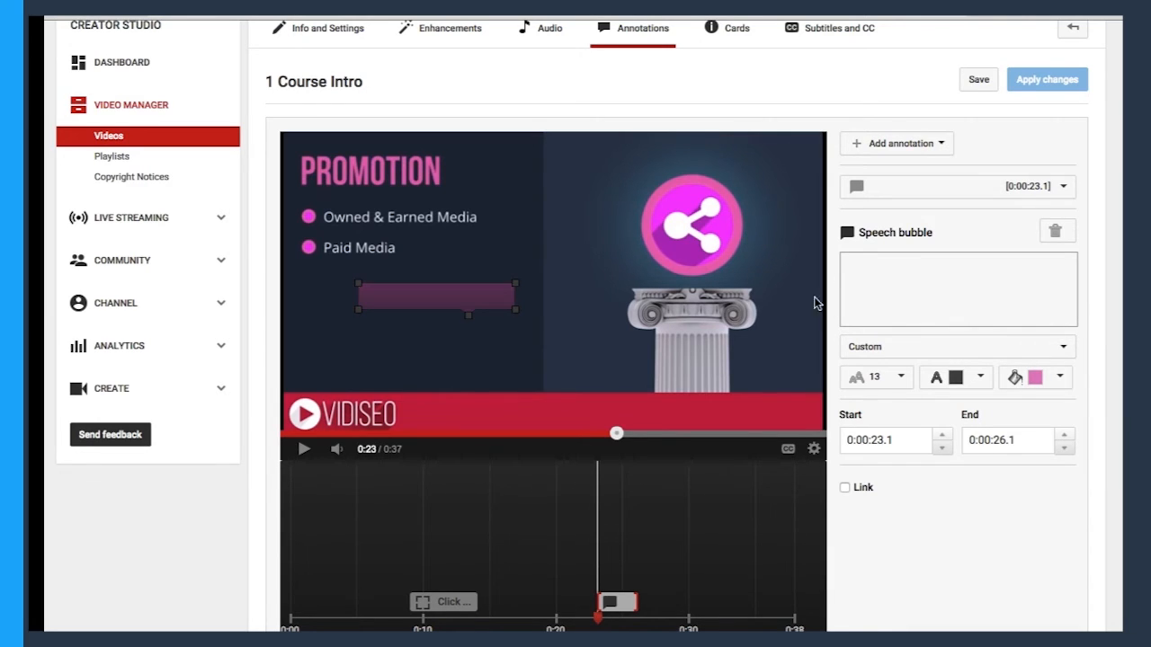
pyautogui.click(956, 378)
pyautogui.click(932, 400)
# Enter "Go Promotion" as the speech bubble's text and set its font size to 28.
pyautogui.click(892, 300)
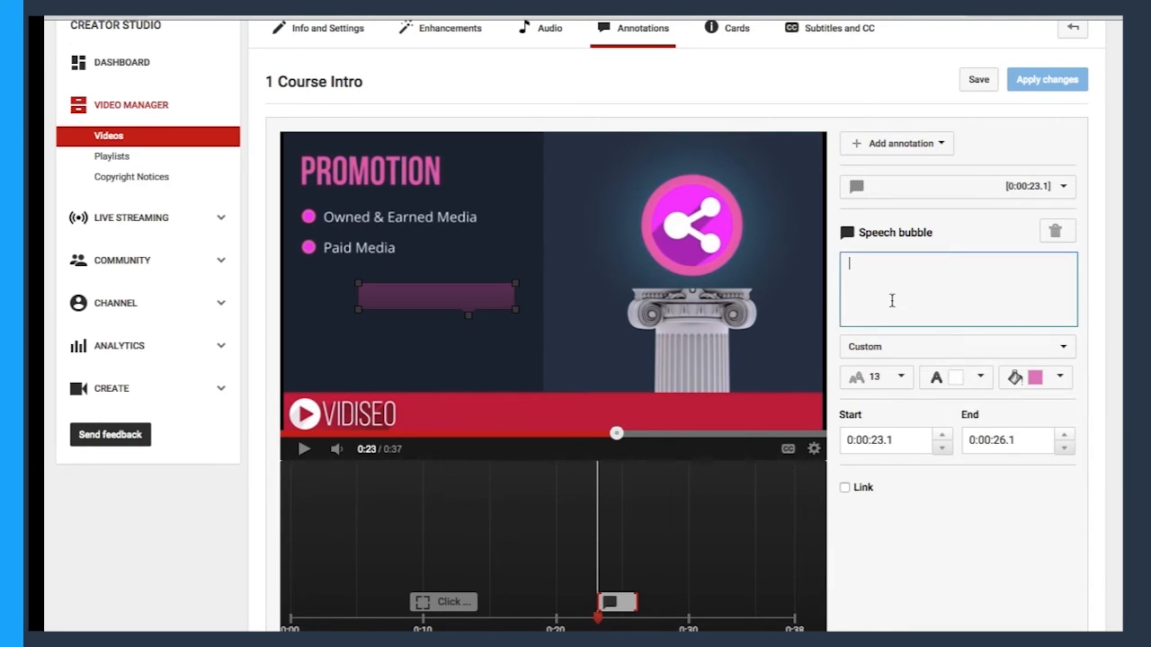
pyautogui.write('Go Promotion')
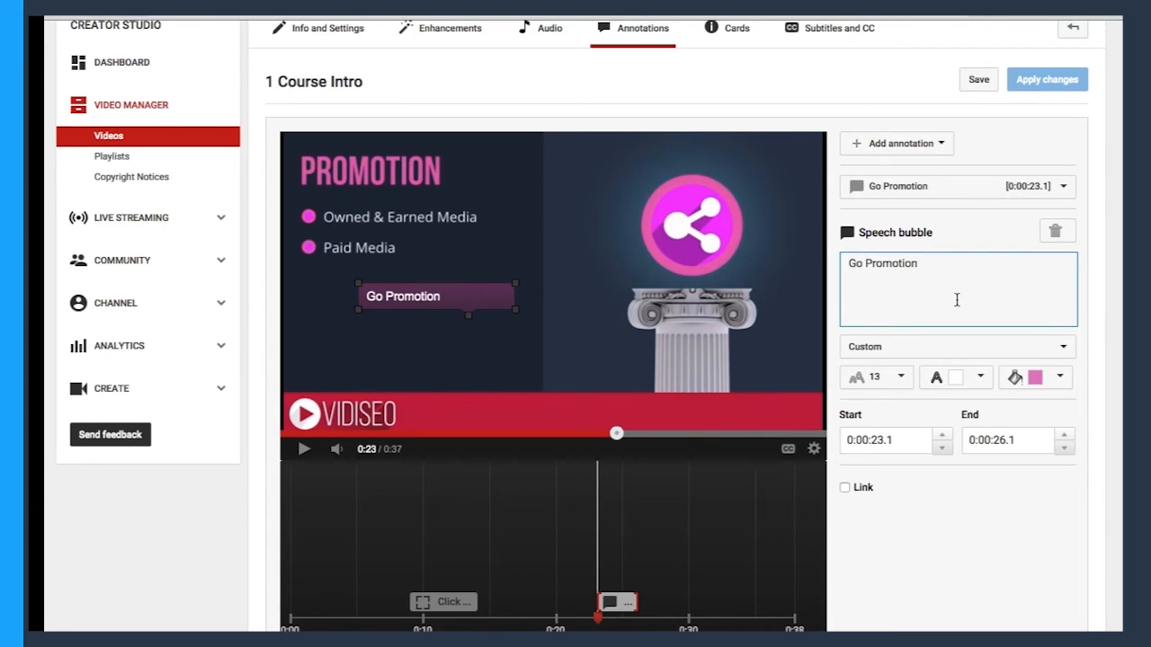
pyautogui.click(863, 377)
pyautogui.click(877, 473)
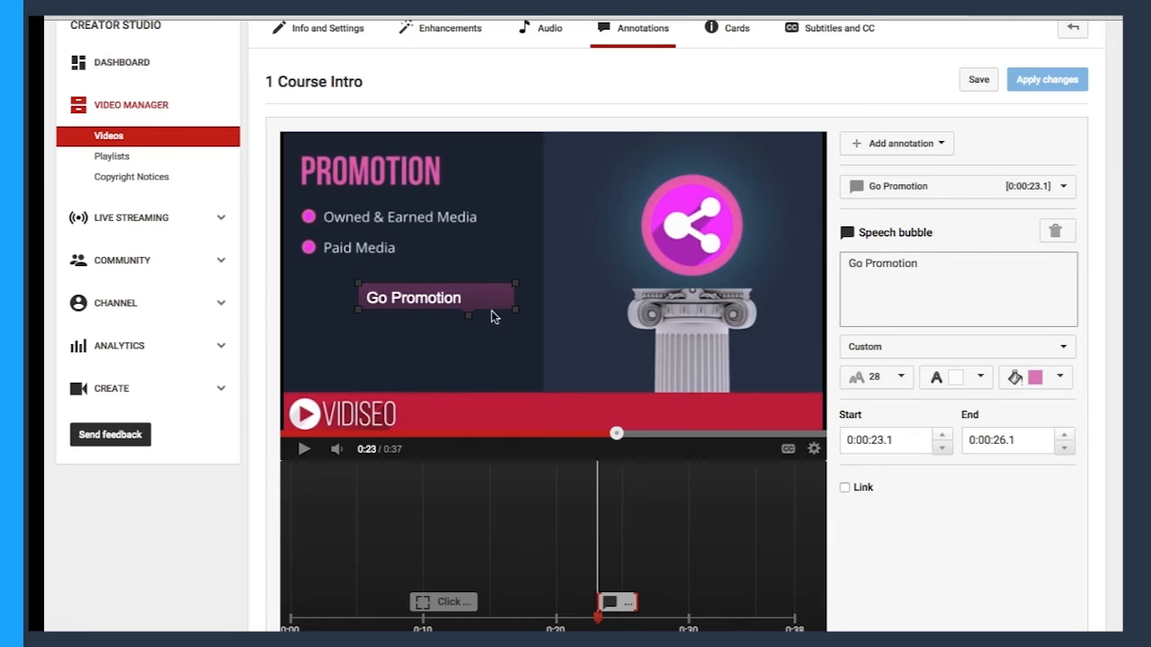
# Move the "Go Promotion" bubble up beside the PROMOTION headline with its tail pointing at the share icon.
pyautogui.moveTo(514, 309)
pyautogui.mouseDown()
pyautogui.moveTo(518, 326)
pyautogui.moveTo(510, 315)
pyautogui.moveTo(575, 267)
pyautogui.moveTo(613, 192)
pyautogui.moveTo(617, 219)
pyautogui.moveTo(648, 203)
pyautogui.moveTo(592, 186)
pyautogui.moveTo(603, 171)
pyautogui.mouseUp()
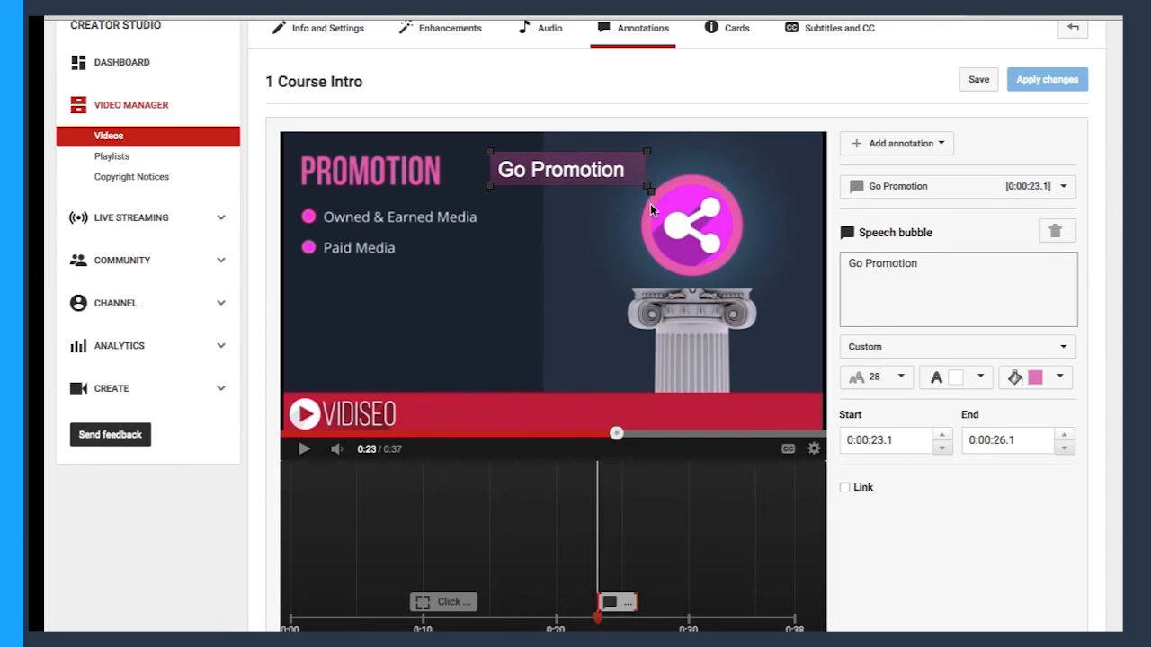
pyautogui.click(885, 144)
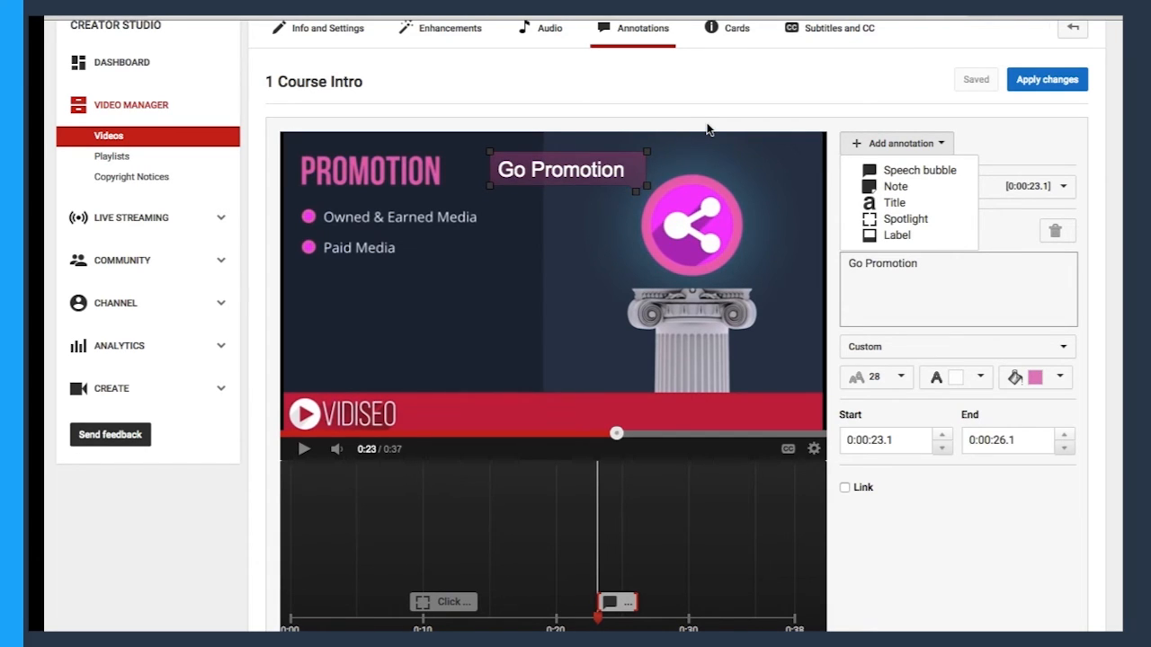
pyautogui.moveTo(546, 179)
pyautogui.mouseDown()
pyautogui.moveTo(531, 176)
pyautogui.moveTo(559, 175)
pyautogui.mouseUp()
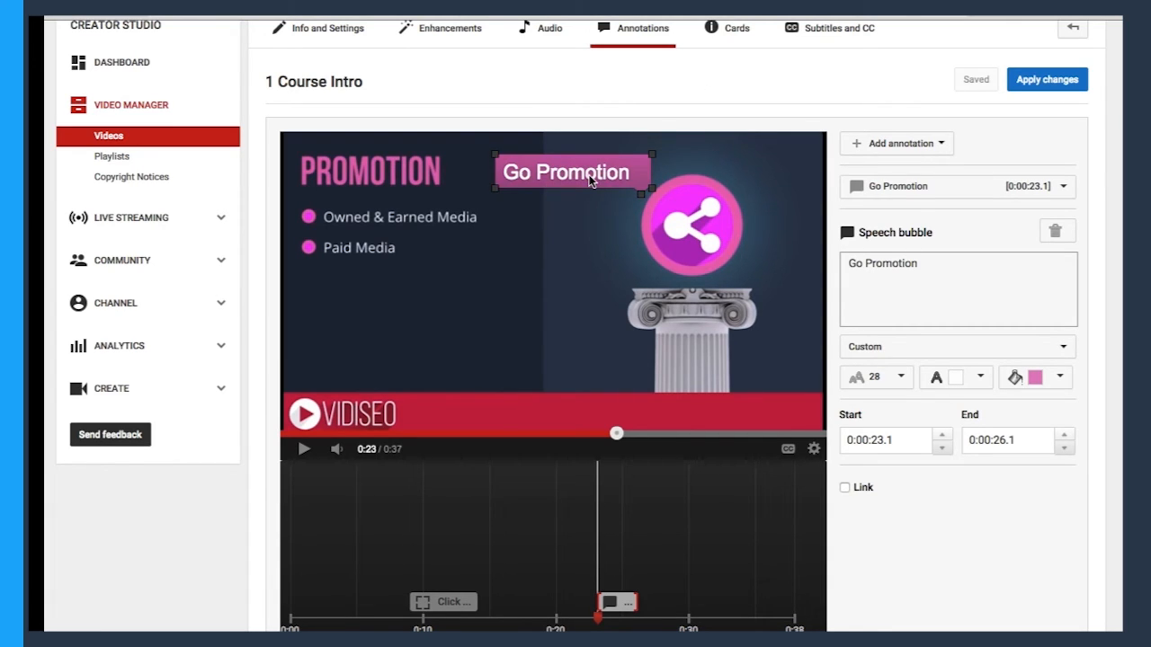
pyautogui.moveTo(589, 177)
pyautogui.mouseDown()
pyautogui.moveTo(600, 172)
pyautogui.moveTo(584, 182)
pyautogui.mouseUp()
# Add a title annotation reading "HELLO" below the bullet list.
pyautogui.click(896, 143)
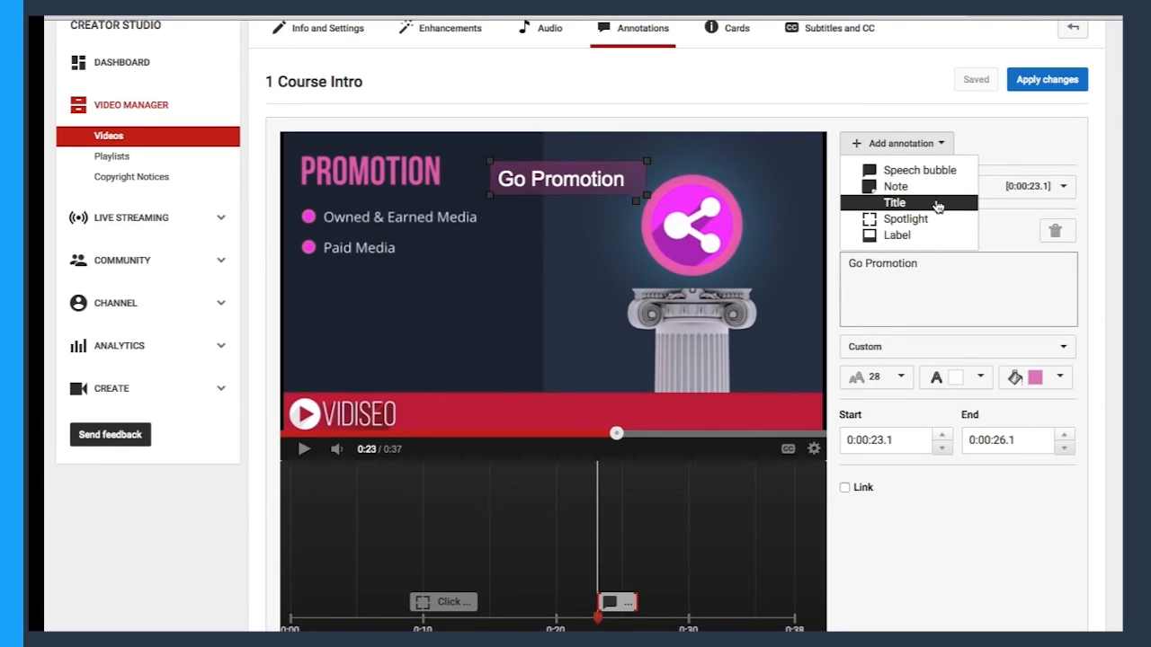
pyautogui.click(941, 206)
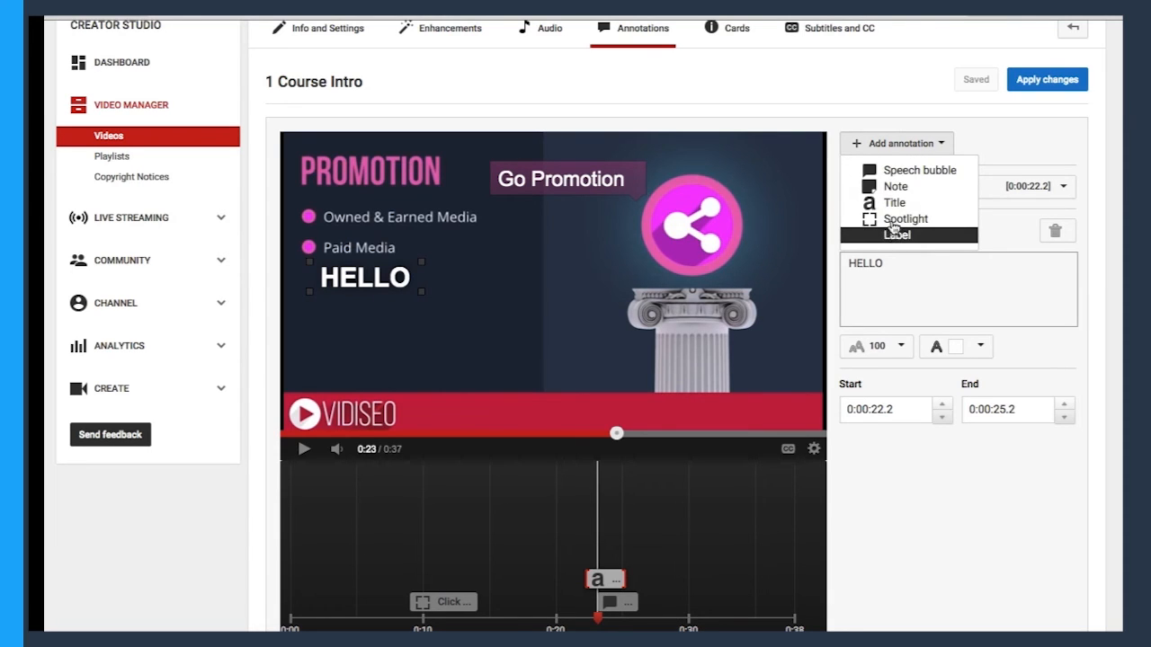
pyautogui.click(854, 109)
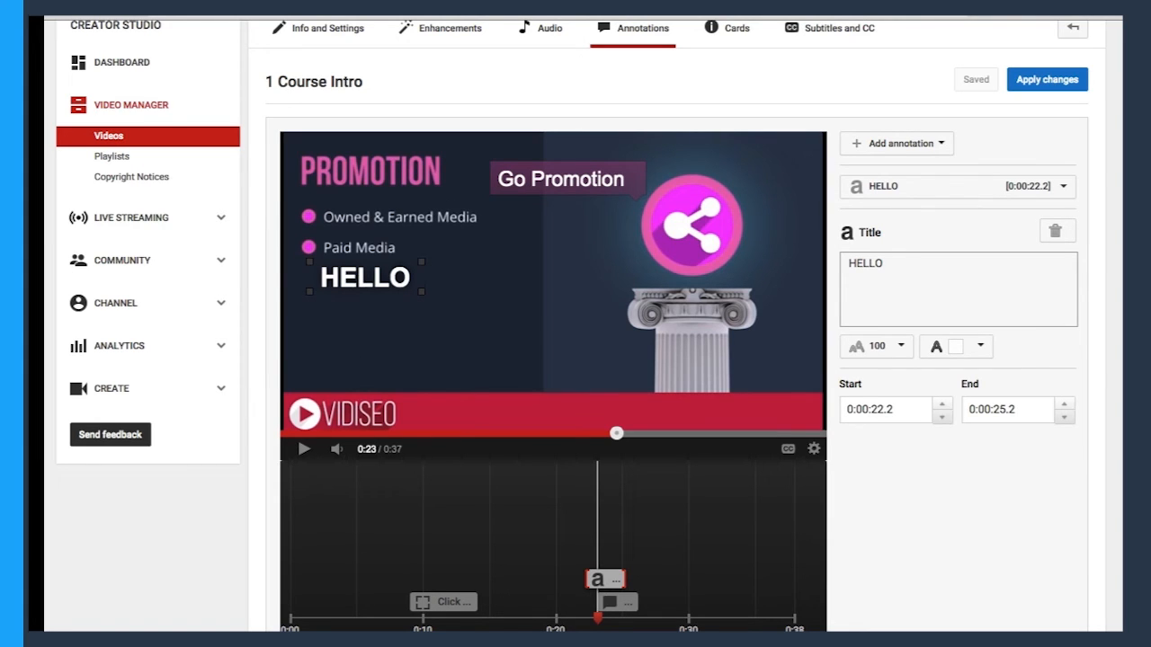
# Review the "Click NOW!" spotlight and the speech bubble by selecting each on the timeline.
pyautogui.click(441, 601)
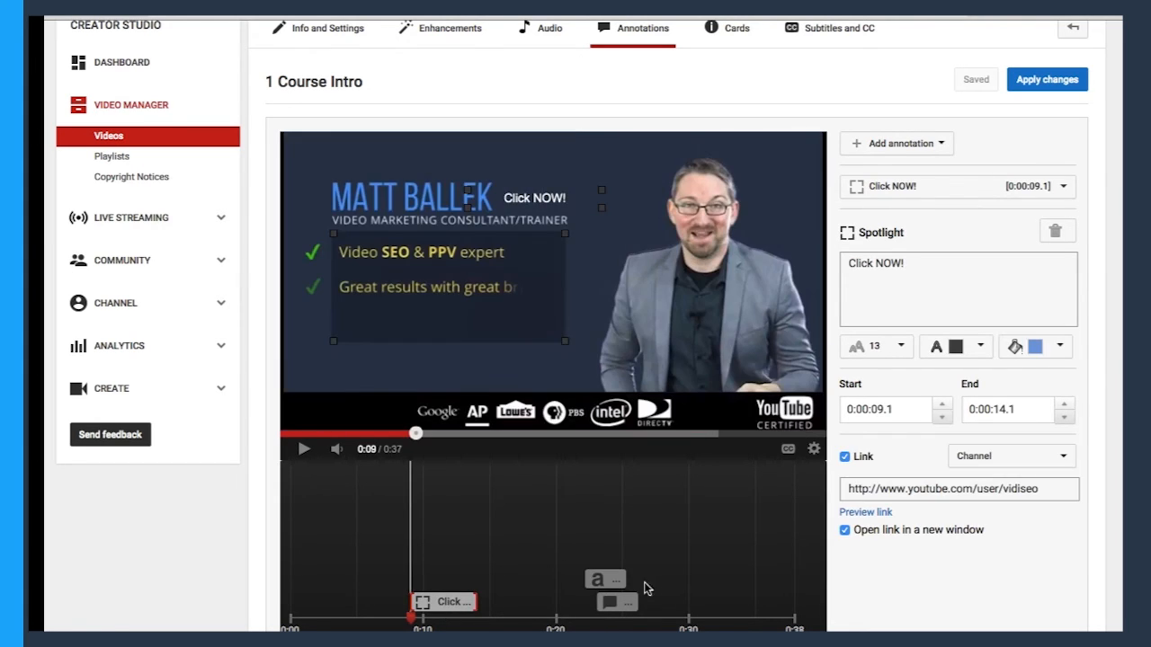
pyautogui.click(616, 604)
pyautogui.click(615, 605)
# Delete the "HELLO" title annotation, then save and apply the changes.
pyautogui.click(601, 580)
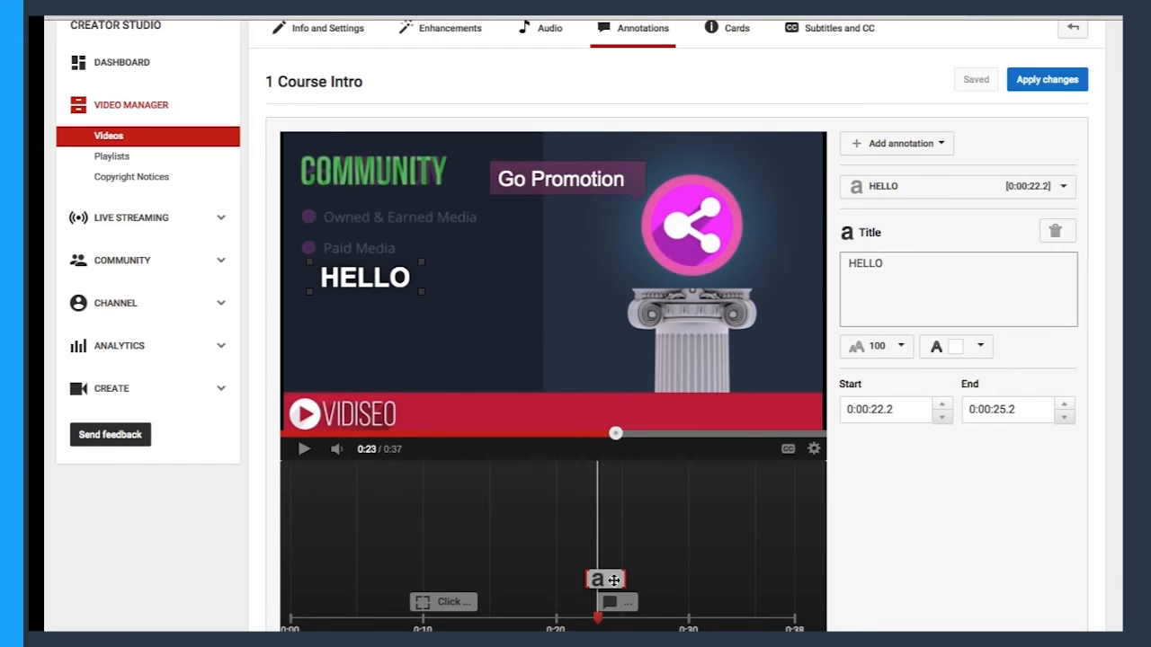
pyautogui.click(1056, 232)
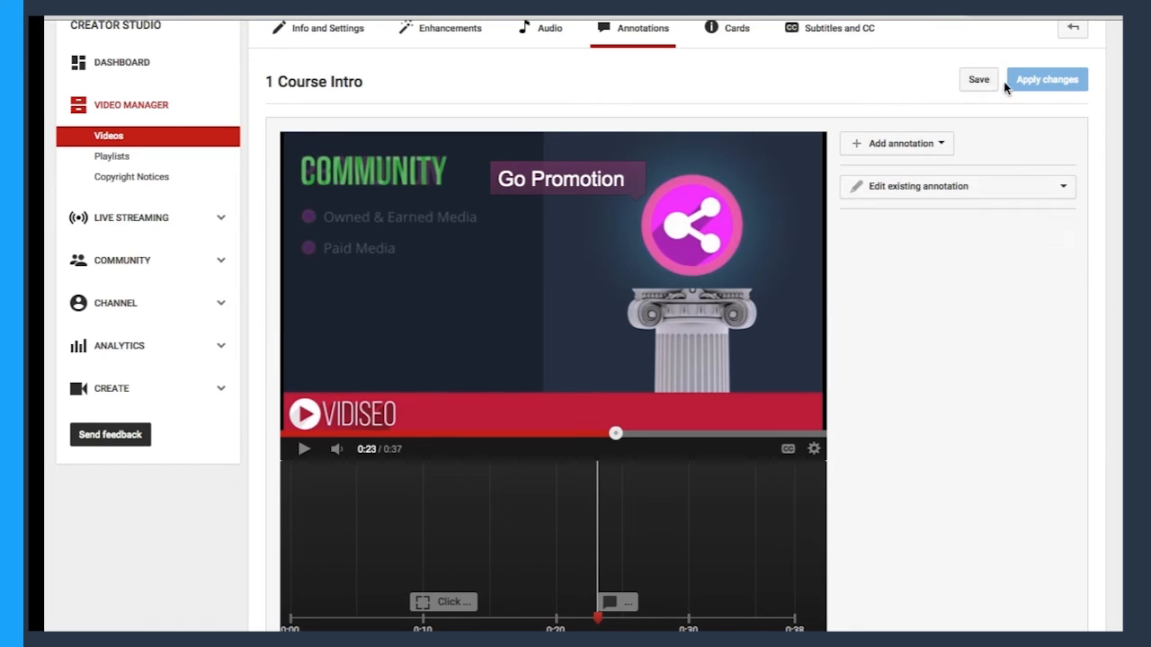
pyautogui.click(977, 80)
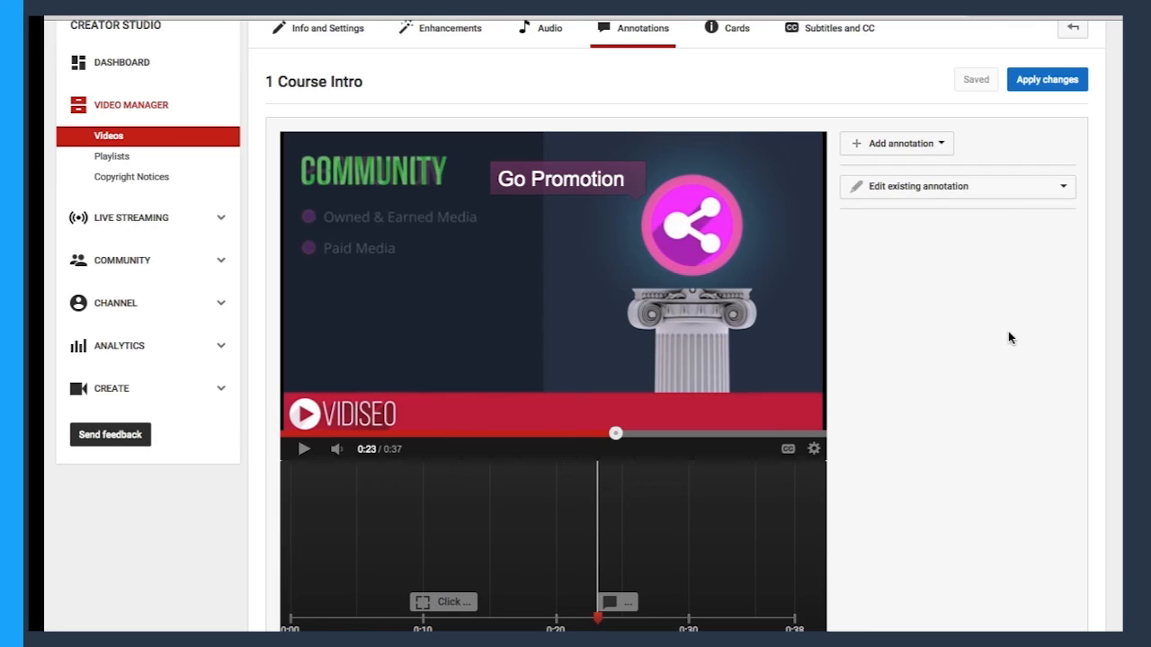
pyautogui.click(1057, 82)
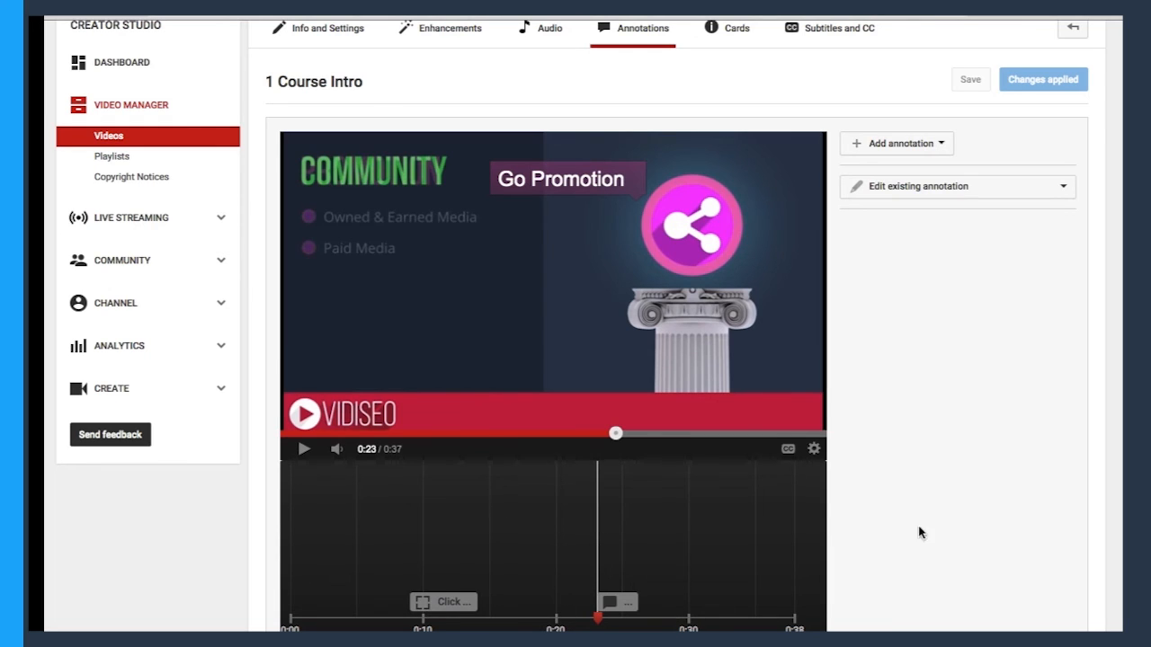
# Move the "Go Promotion" speech bubble down onto the red VIDISEO banner.
pyautogui.scroll(2, 908, 441)
pyautogui.scroll(-2, 894, 448)
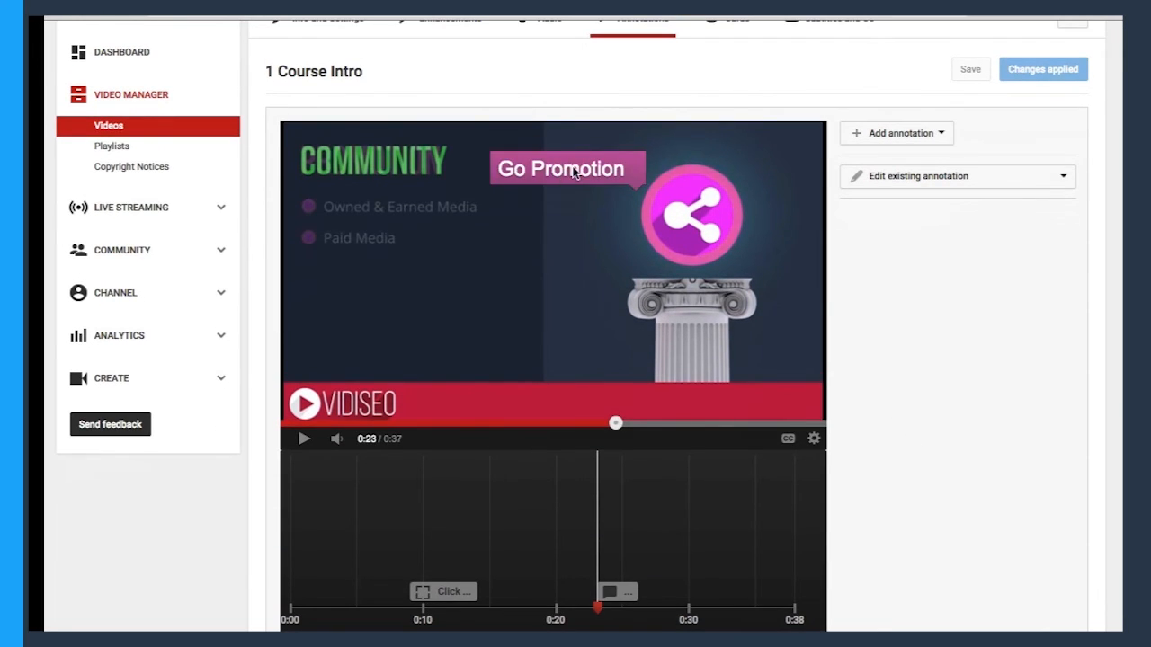
pyautogui.moveTo(574, 173)
pyautogui.mouseDown()
pyautogui.moveTo(507, 183)
pyautogui.moveTo(581, 160)
pyautogui.moveTo(571, 178)
pyautogui.mouseUp()
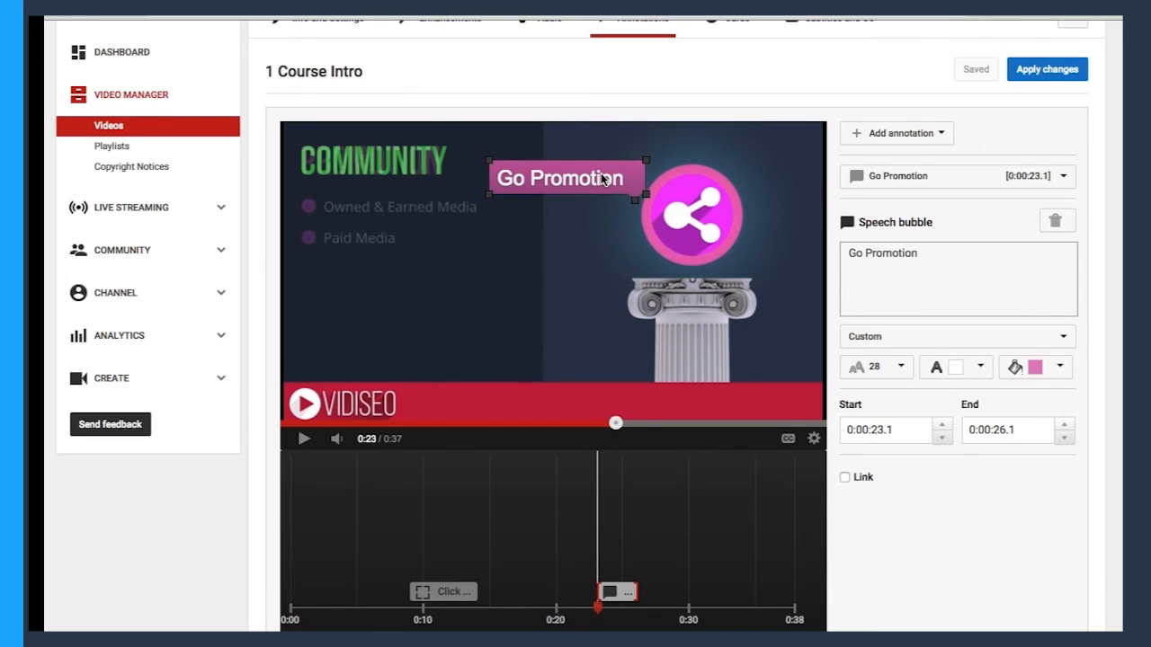
pyautogui.moveTo(603, 177)
pyautogui.mouseDown()
pyautogui.moveTo(542, 297)
pyautogui.moveTo(464, 367)
pyautogui.moveTo(456, 399)
pyautogui.moveTo(475, 411)
pyautogui.moveTo(535, 396)
pyautogui.moveTo(533, 407)
pyautogui.moveTo(520, 407)
pyautogui.moveTo(552, 98)
pyautogui.moveTo(534, 221)
pyautogui.moveTo(550, 421)
pyautogui.moveTo(548, 402)
pyautogui.mouseUp()
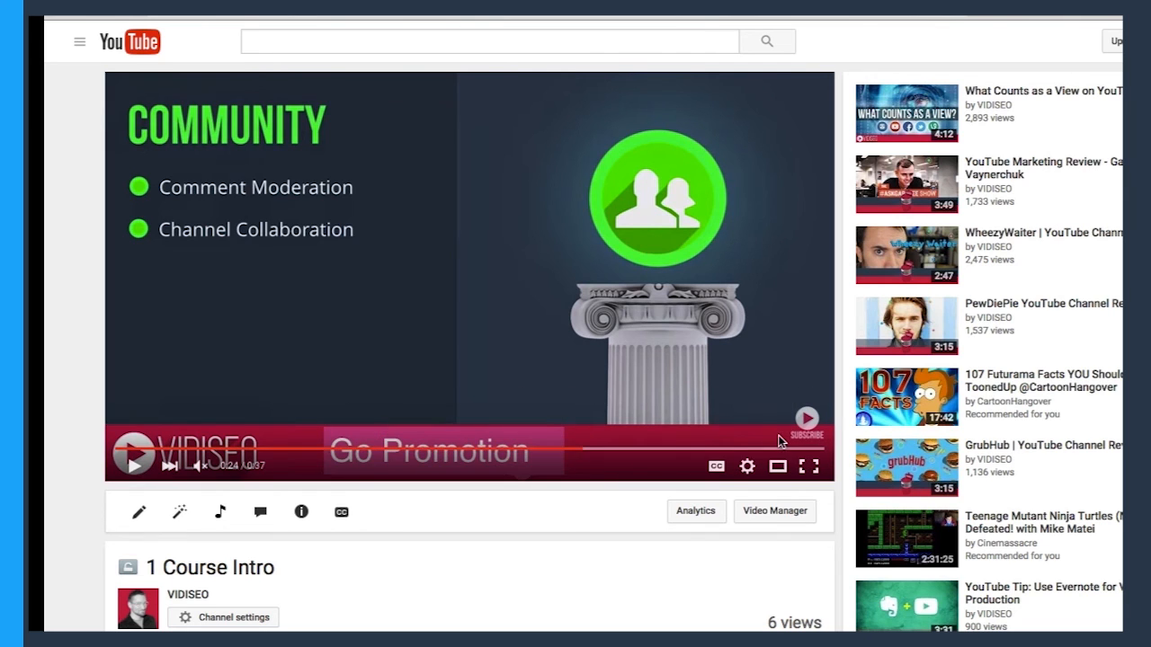
# Play the video on its watch page and skip through it to check the speech bubble over the banner.
pyautogui.click(134, 464)
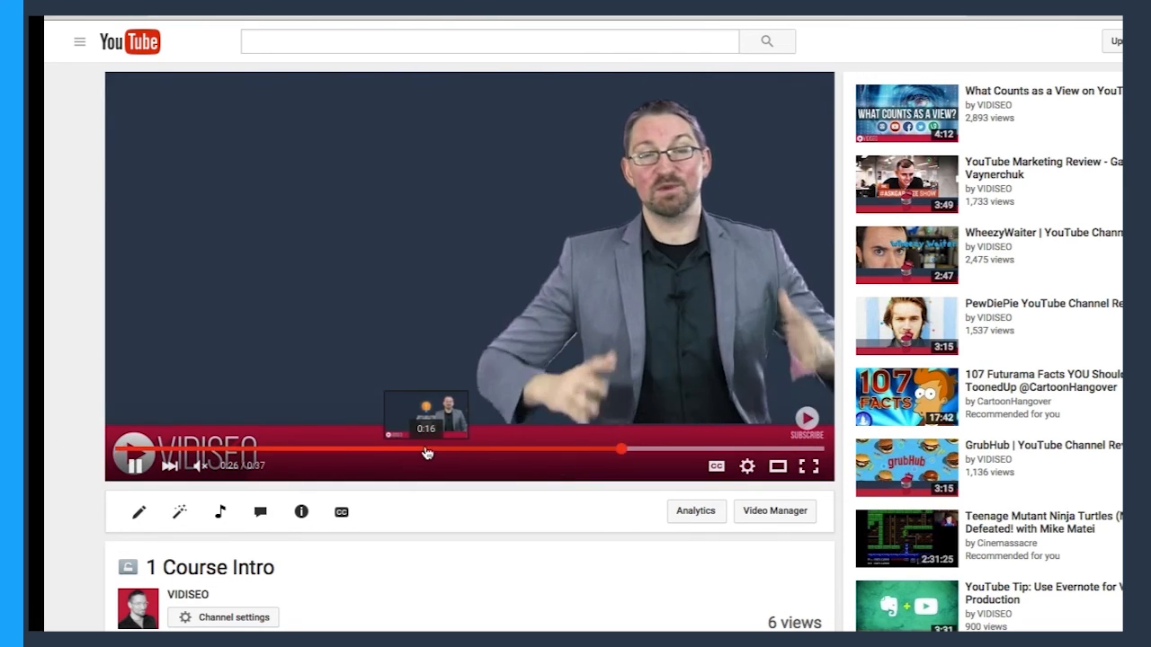
pyautogui.click(544, 449)
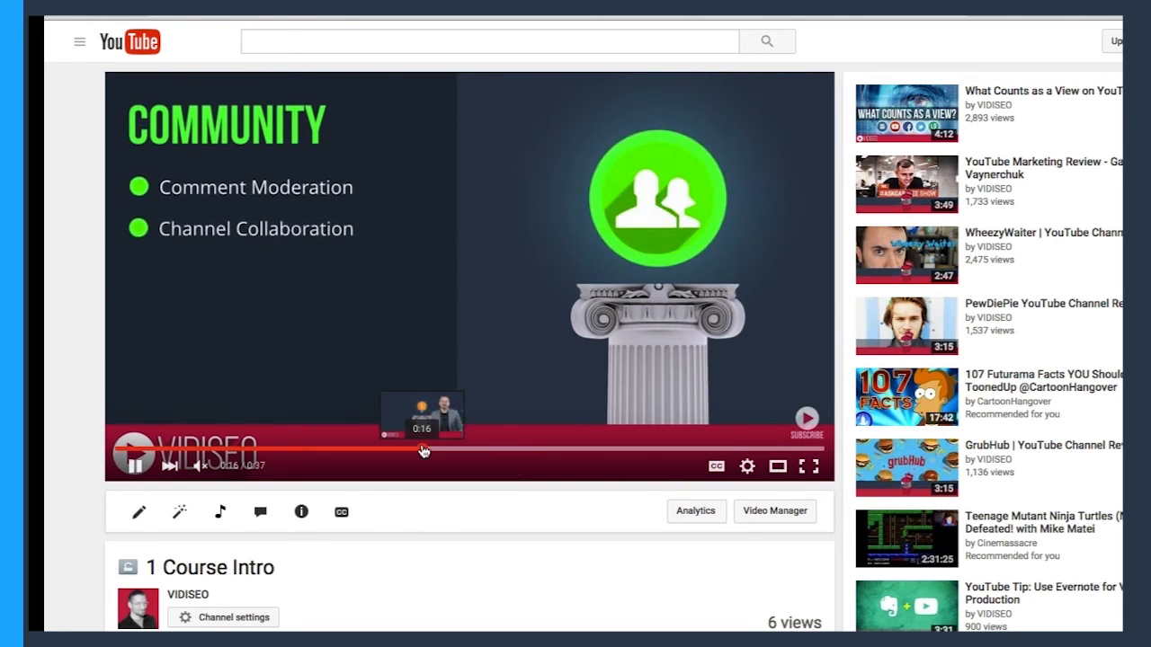
pyautogui.click(450, 449)
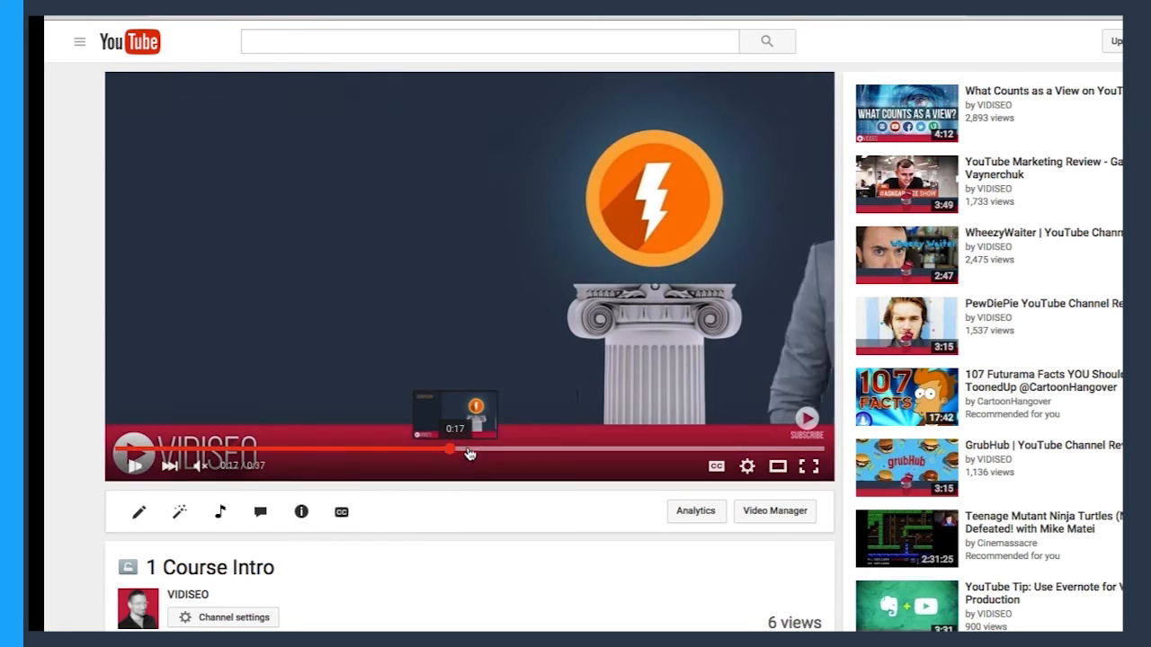
pyautogui.click(643, 448)
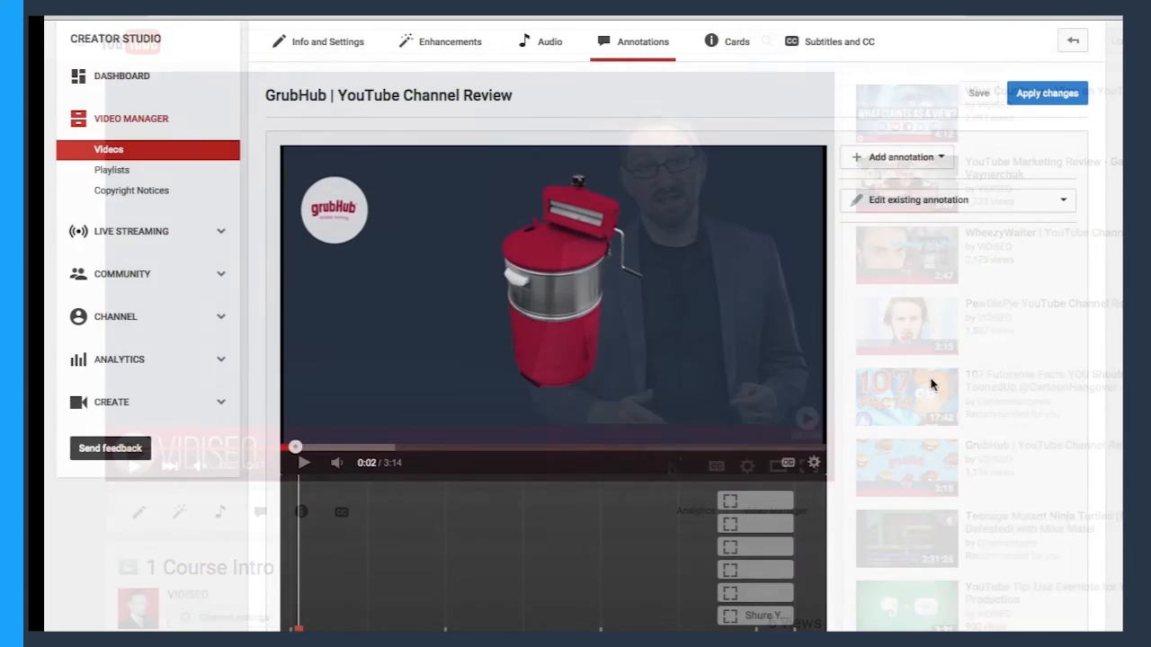
# Jump to 2:50 in the GrubHub review and inspect the link settings of the GrubHub, Evernote, Tonight Show and Rhett & Link spotlights.
pyautogui.scroll(-1, 932, 385)
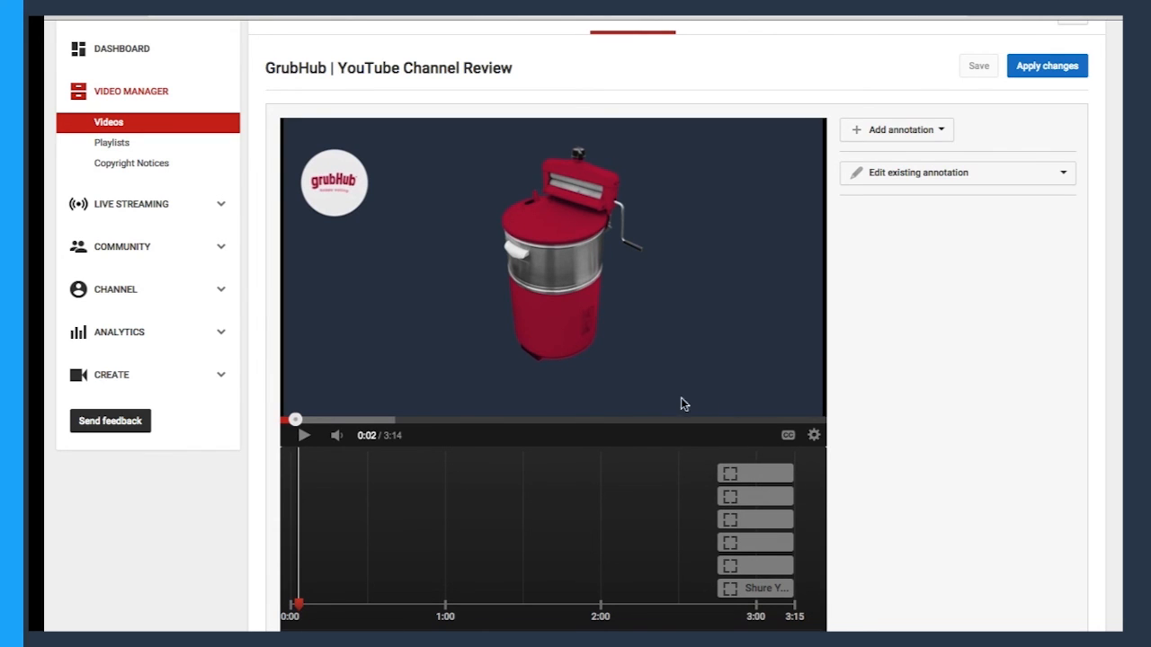
pyautogui.click(750, 419)
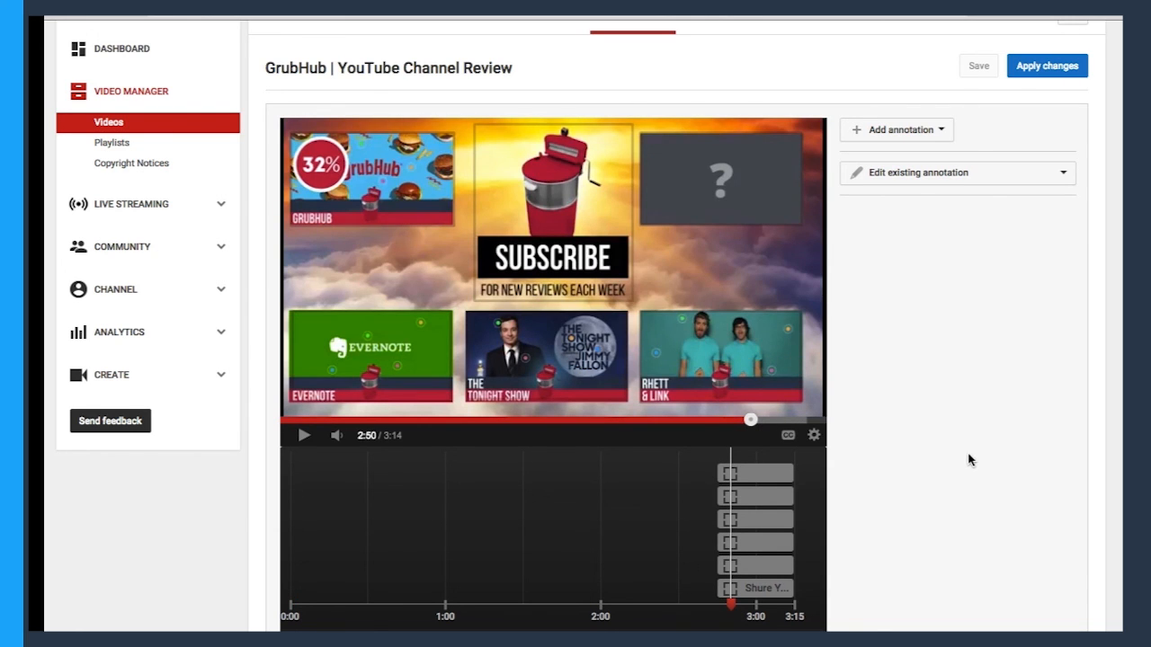
pyautogui.click(400, 197)
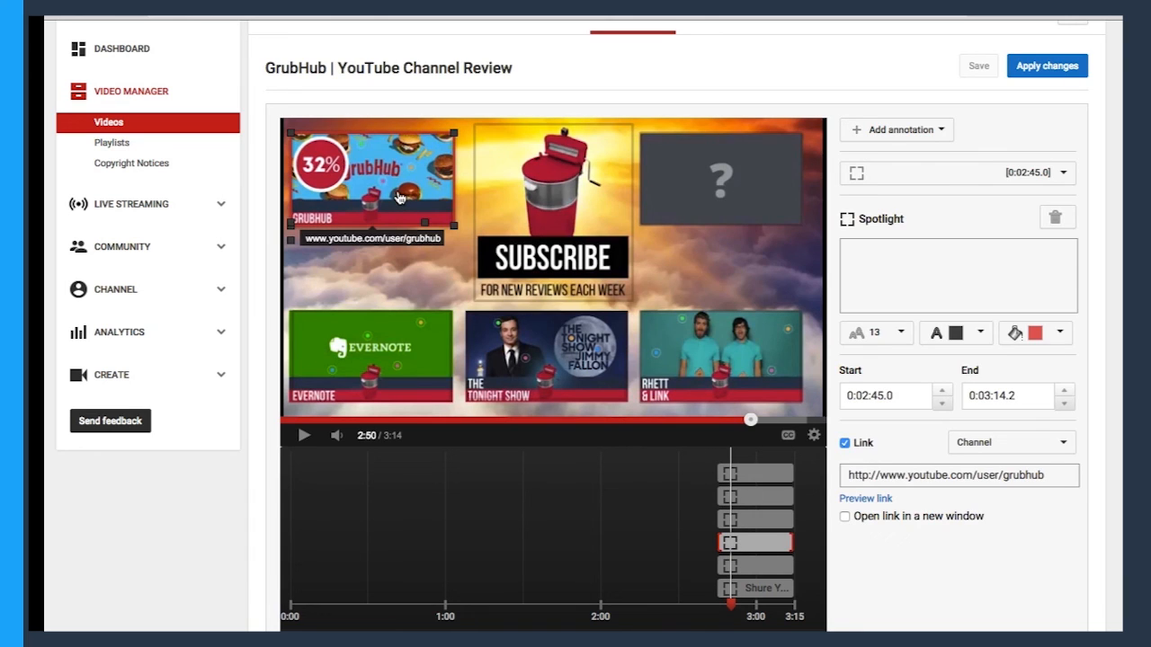
pyautogui.click(368, 346)
pyautogui.click(546, 342)
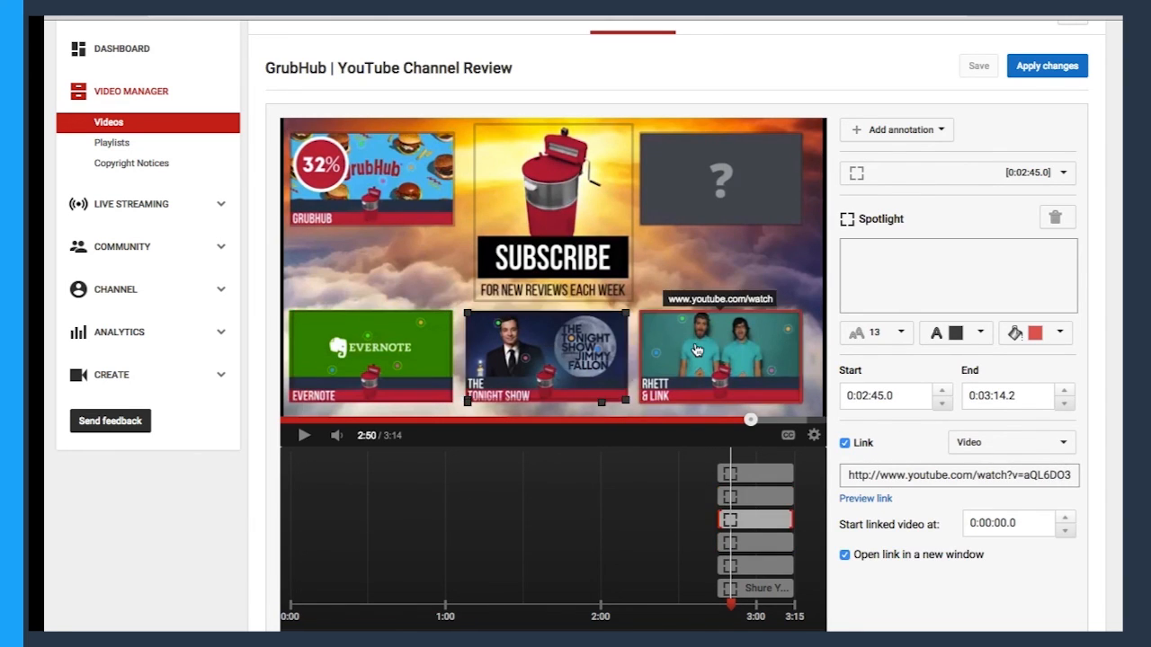
pyautogui.click(700, 351)
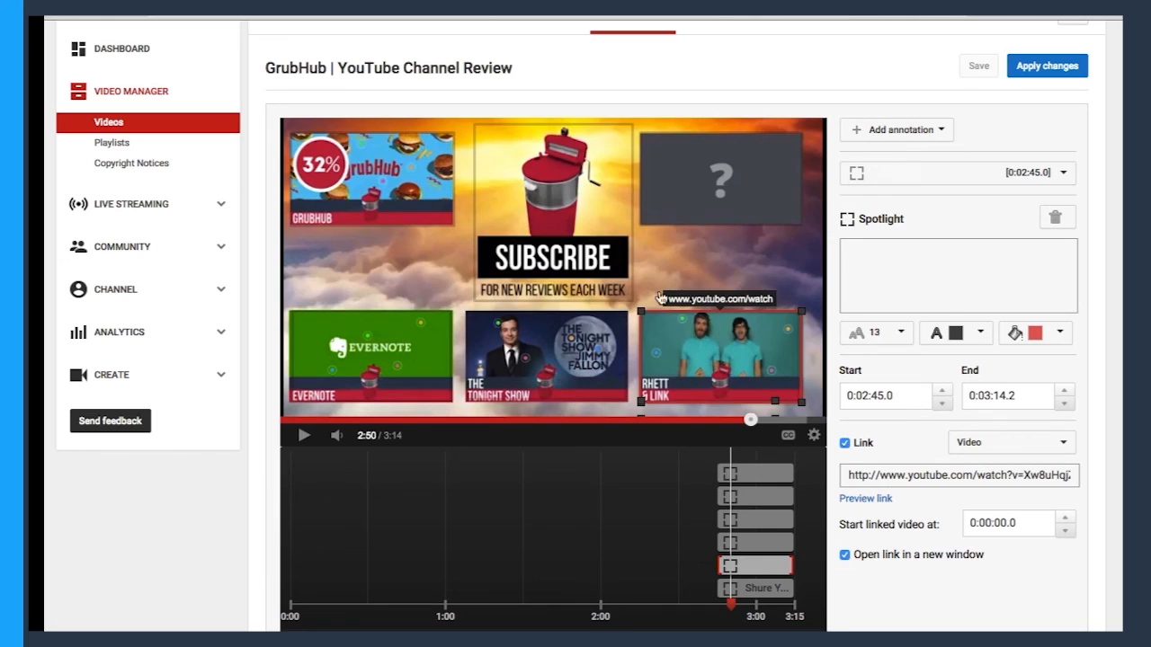
# Inspect the Subscribe spotlight's link settings and recheck the three video spotlights in the end card's lower row.
pyautogui.click(568, 261)
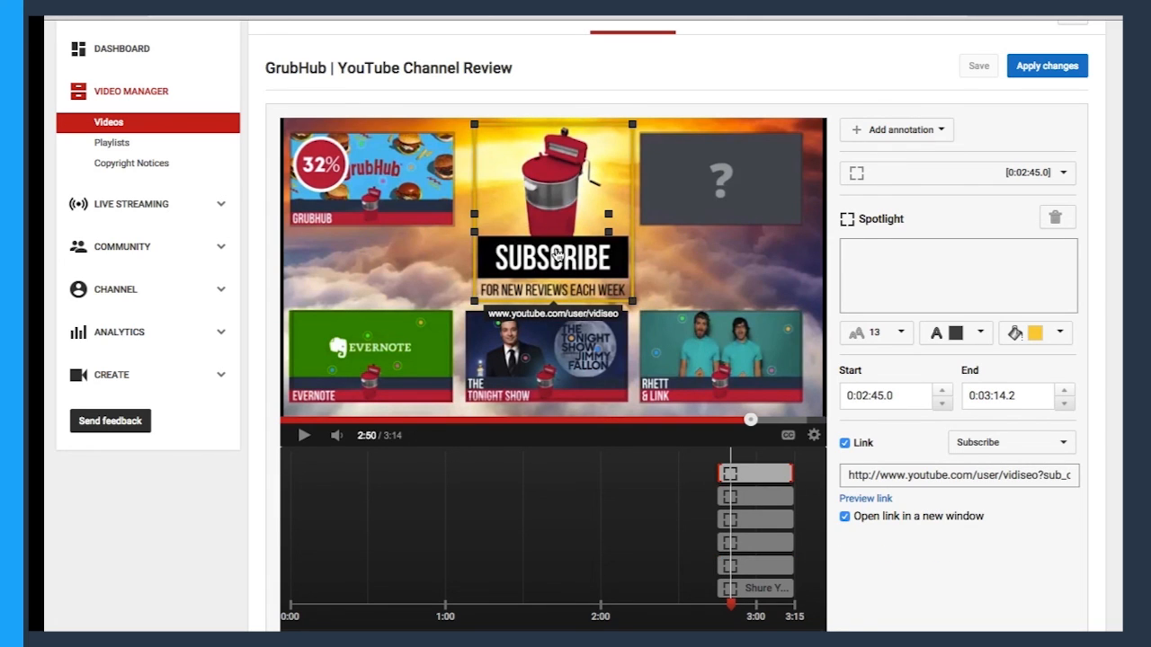
pyautogui.click(357, 370)
pyautogui.click(549, 345)
pyautogui.click(663, 344)
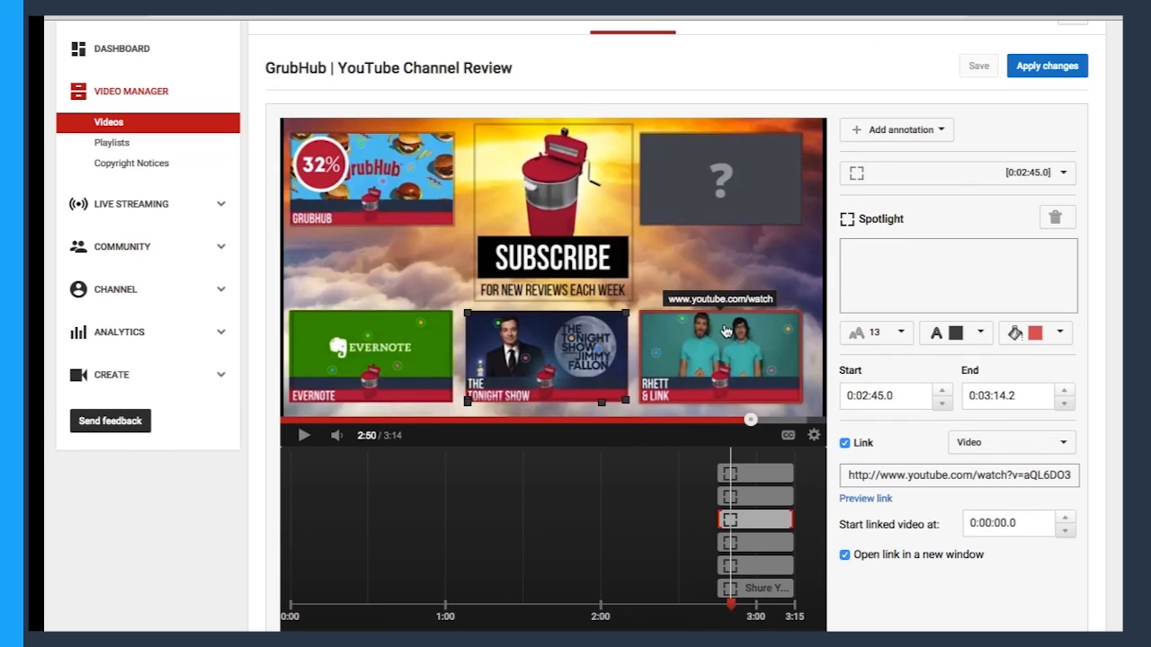